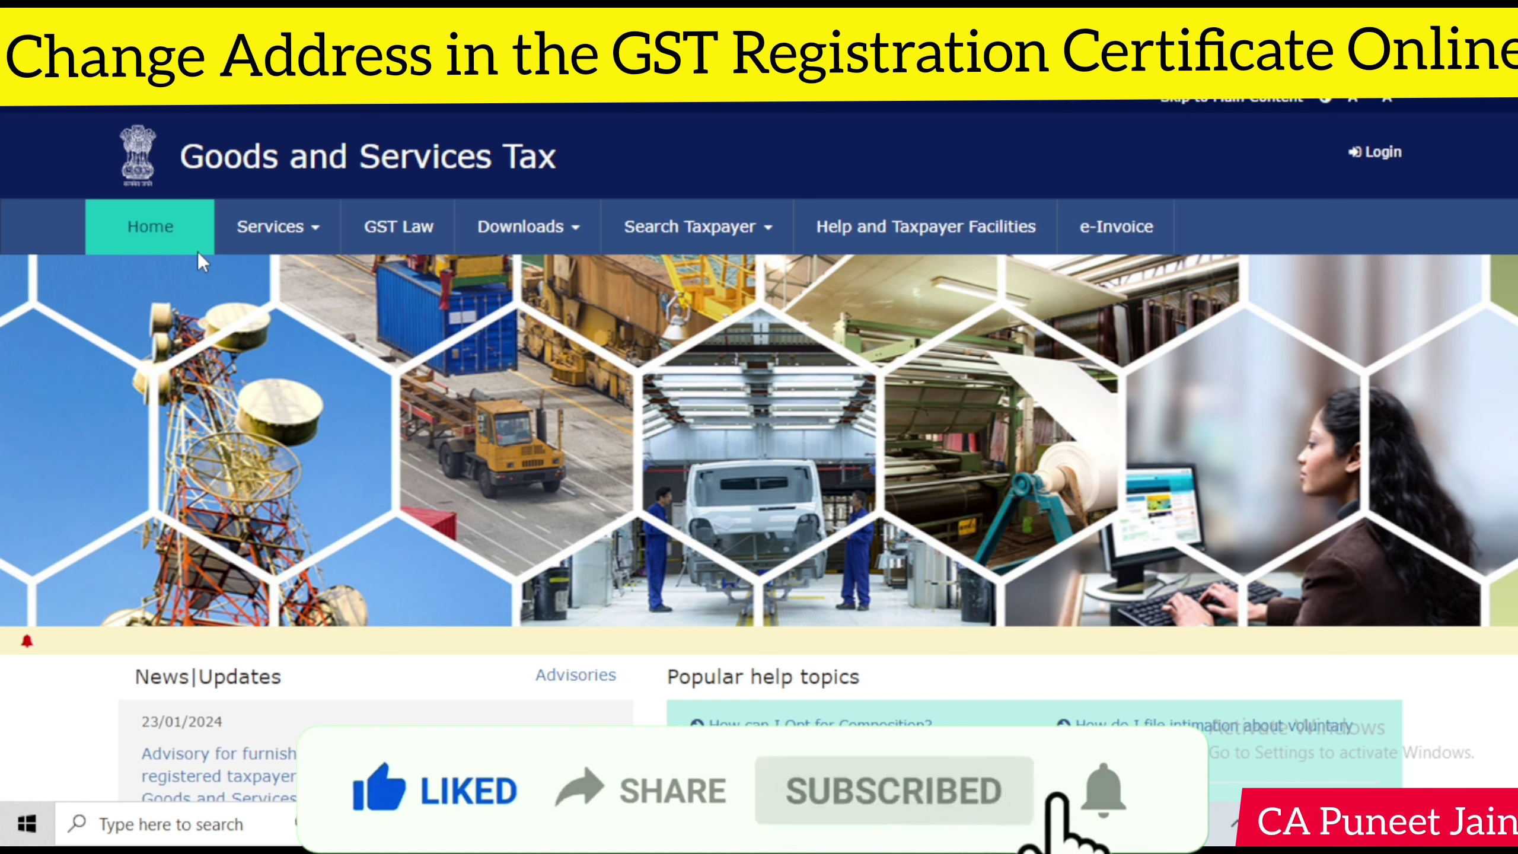
Step: View the taxpayer search by GSTIN/UIN and return to the portal's home page
left_click(714, 239)
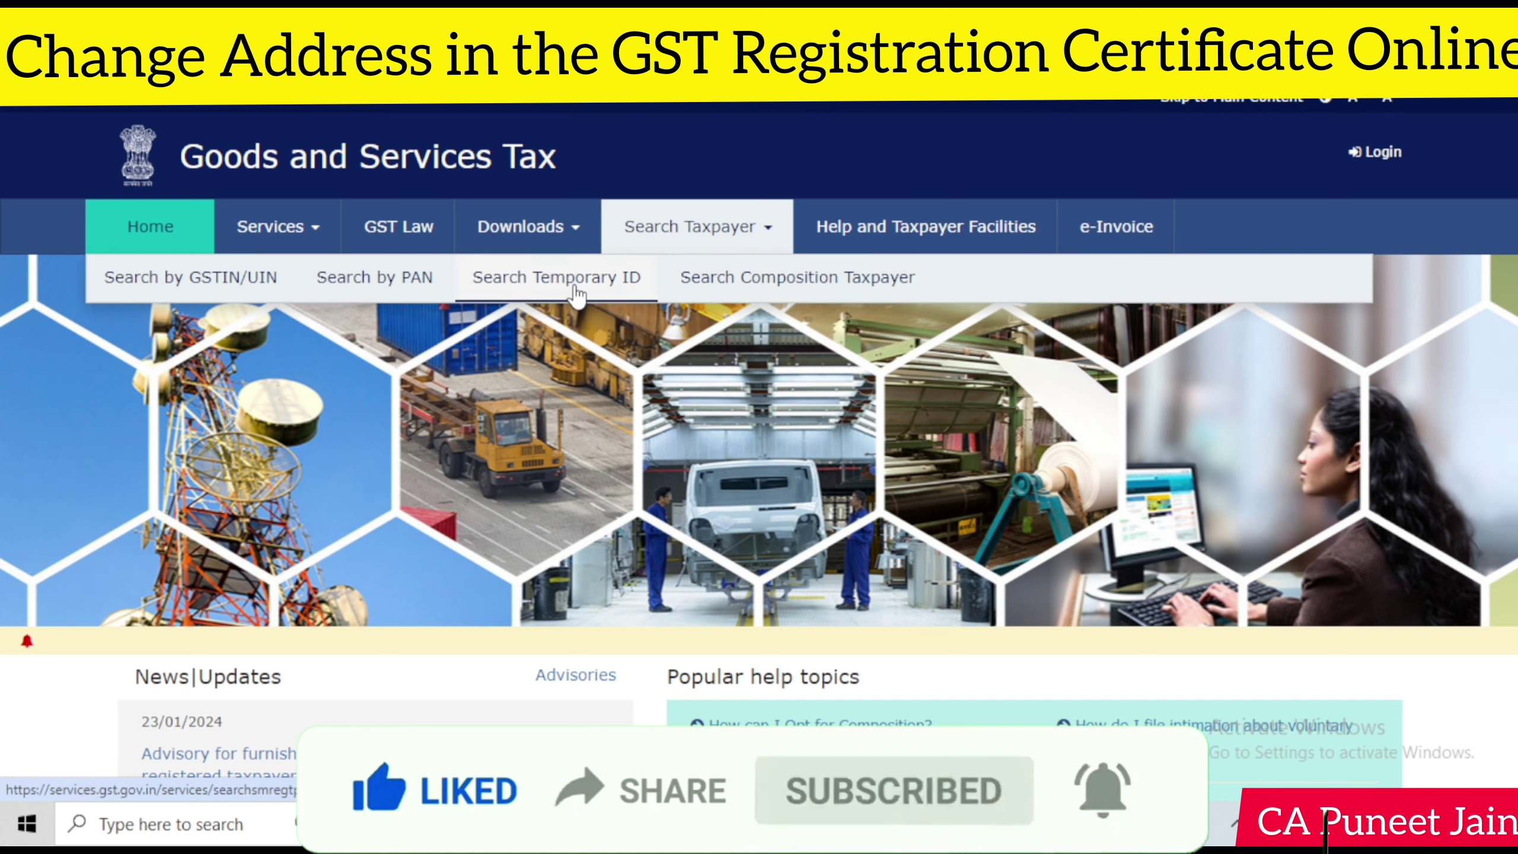
left_click(197, 279)
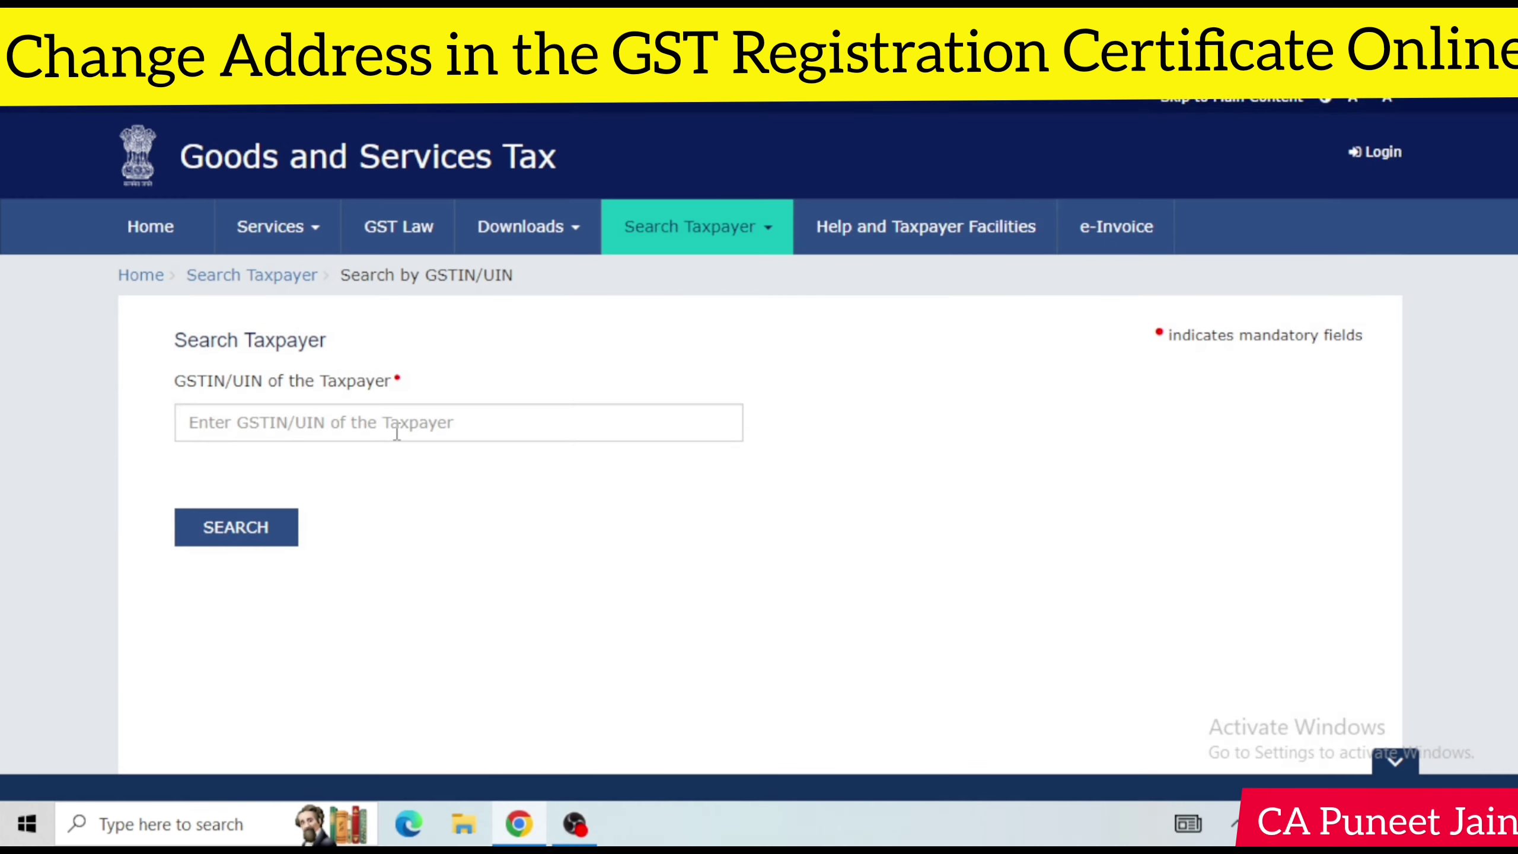
left_click(396, 431)
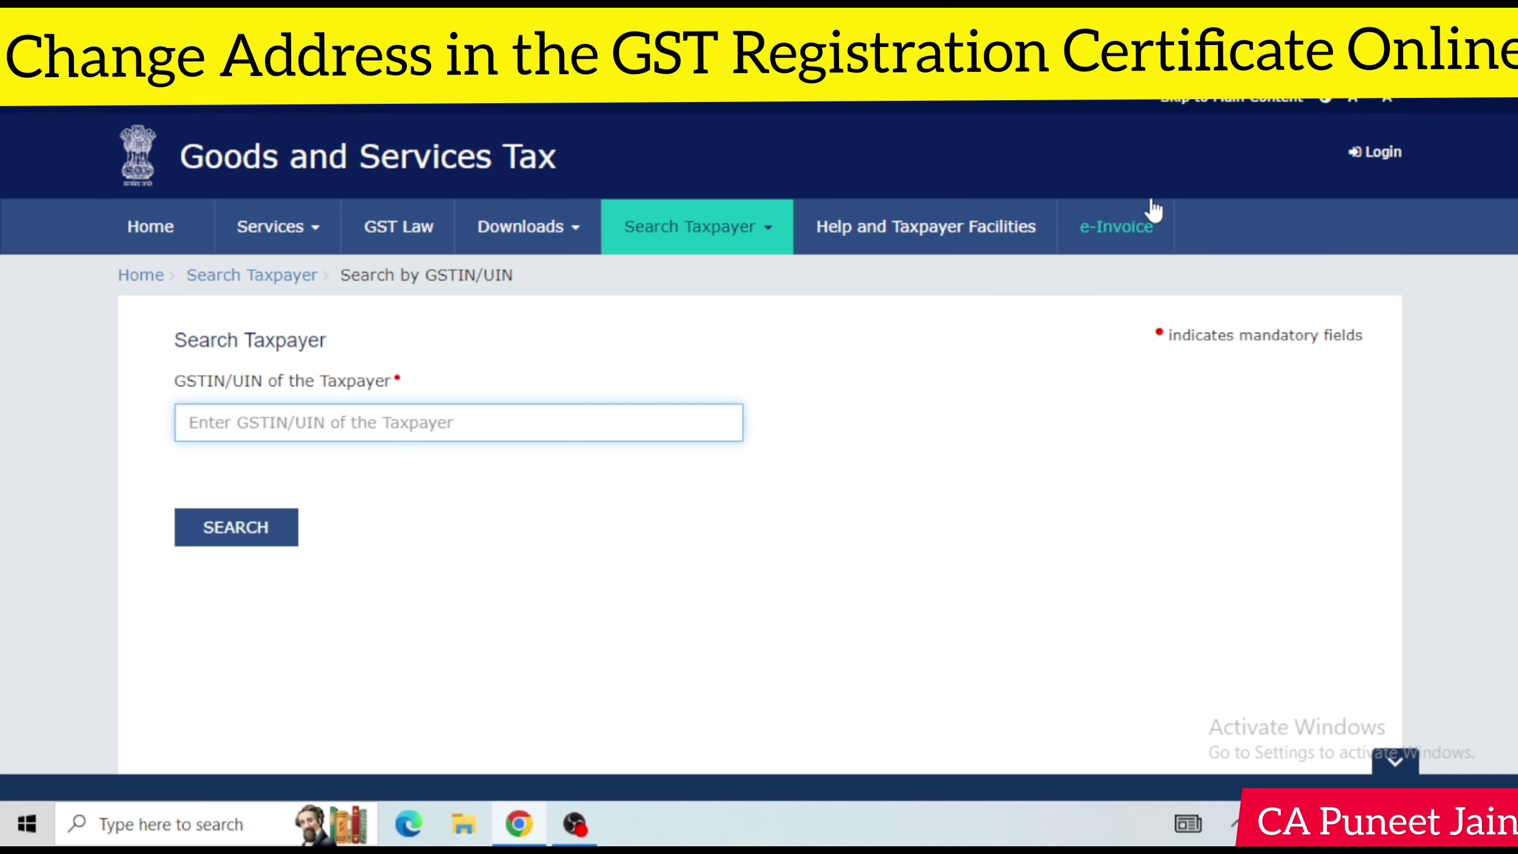
left_click(111, 245)
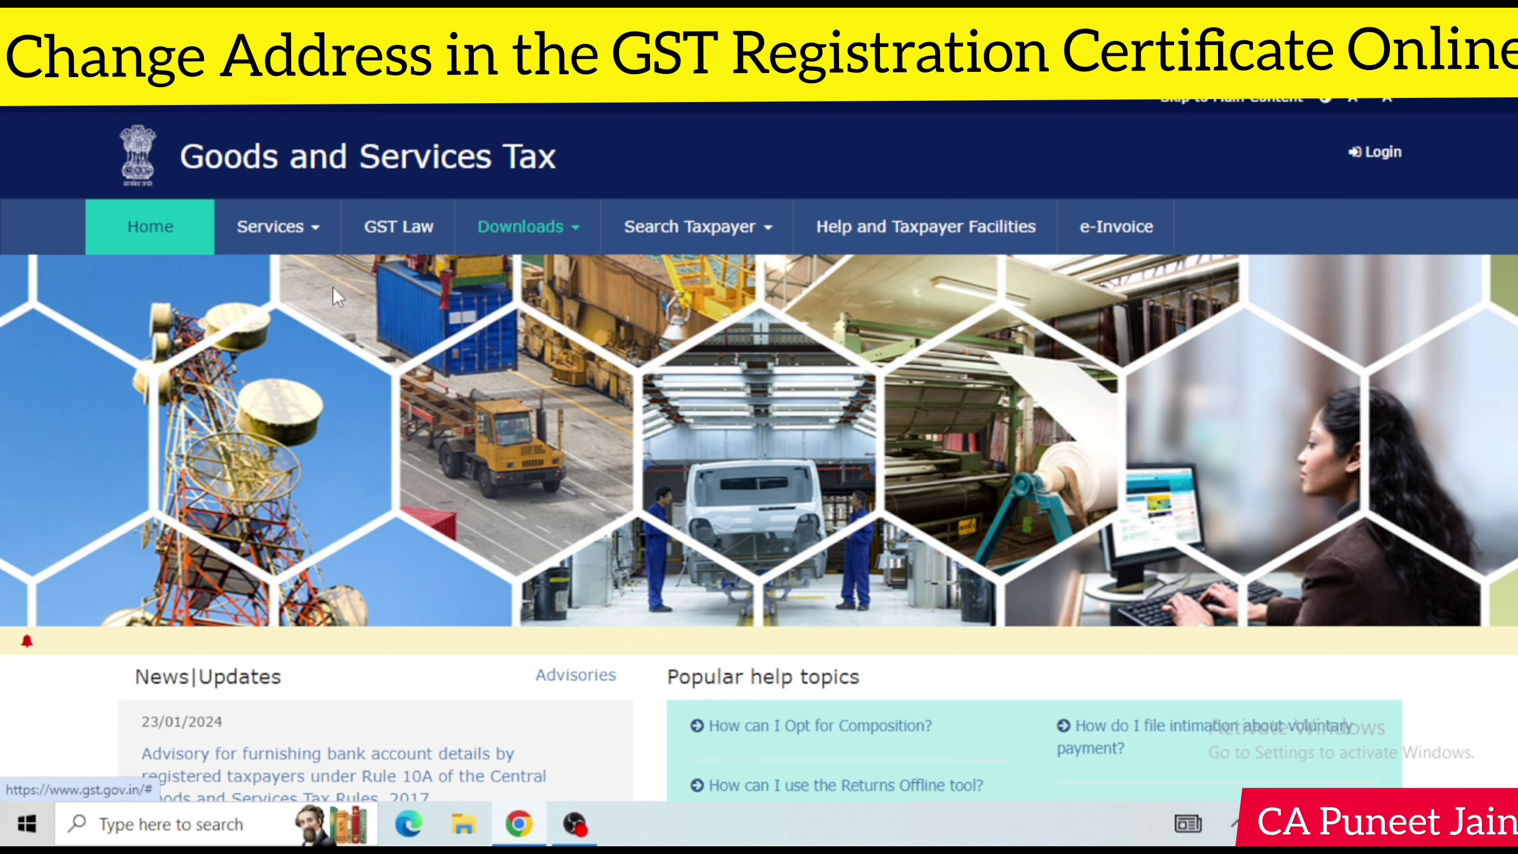
Step: Log in to the GST portal with the taxpayer's username and password
left_click(1376, 156)
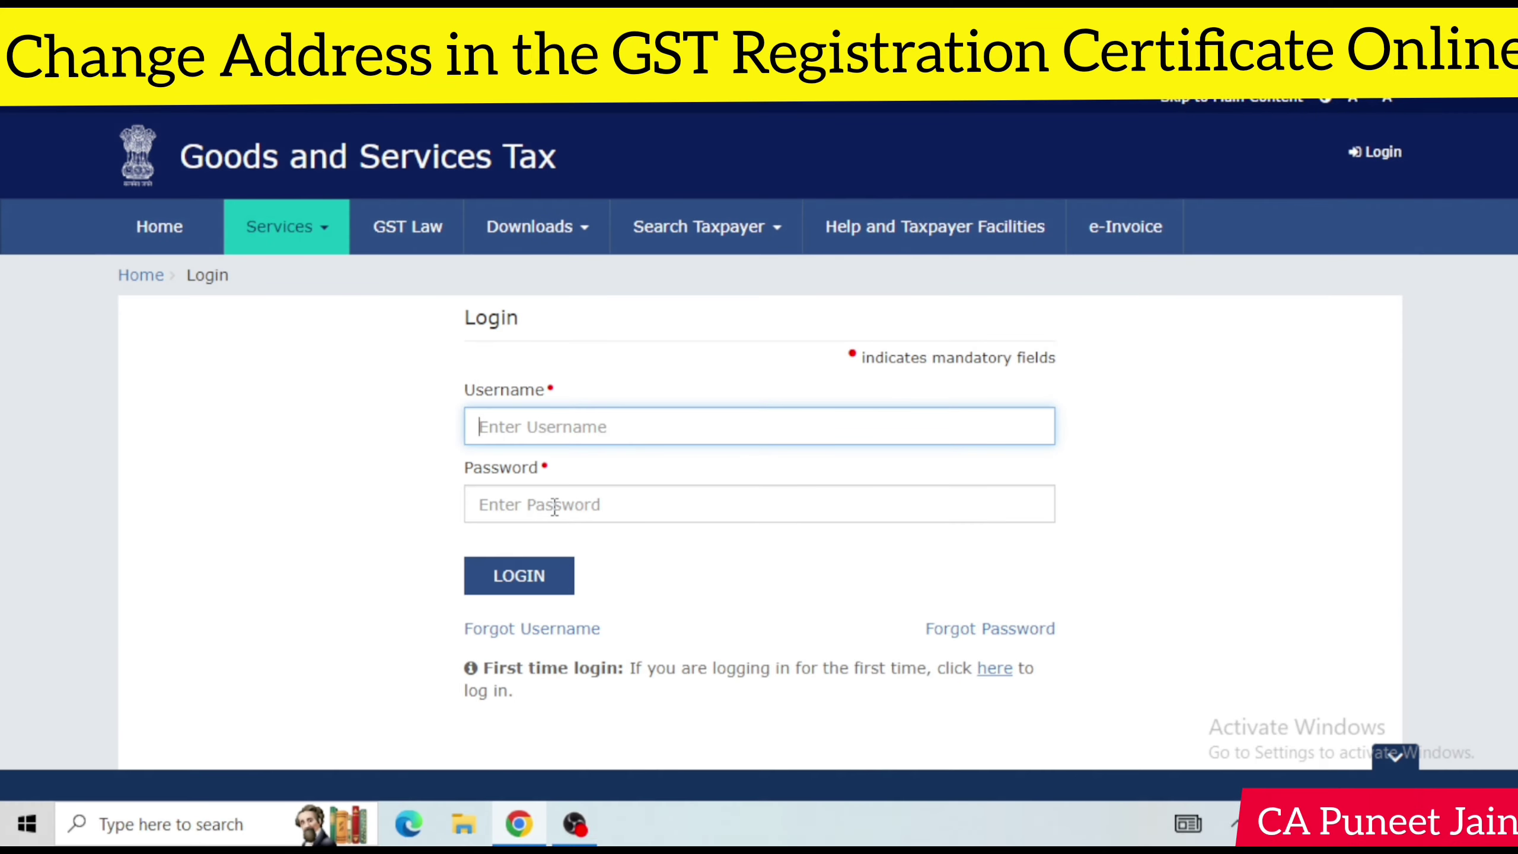
left_click(556, 506)
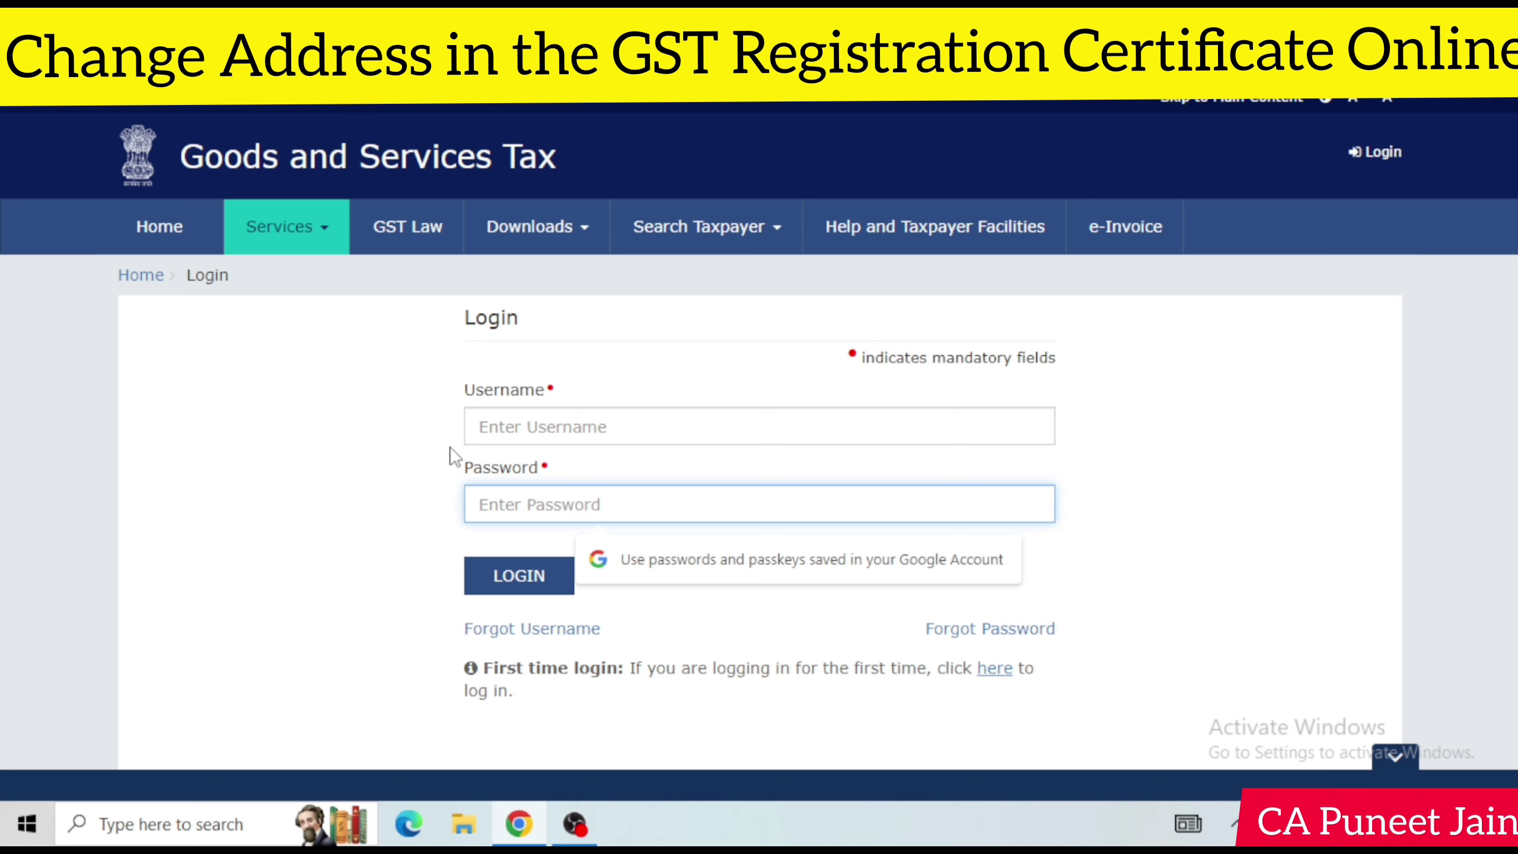
left_click(554, 425)
left_click(647, 491)
left_click(575, 824)
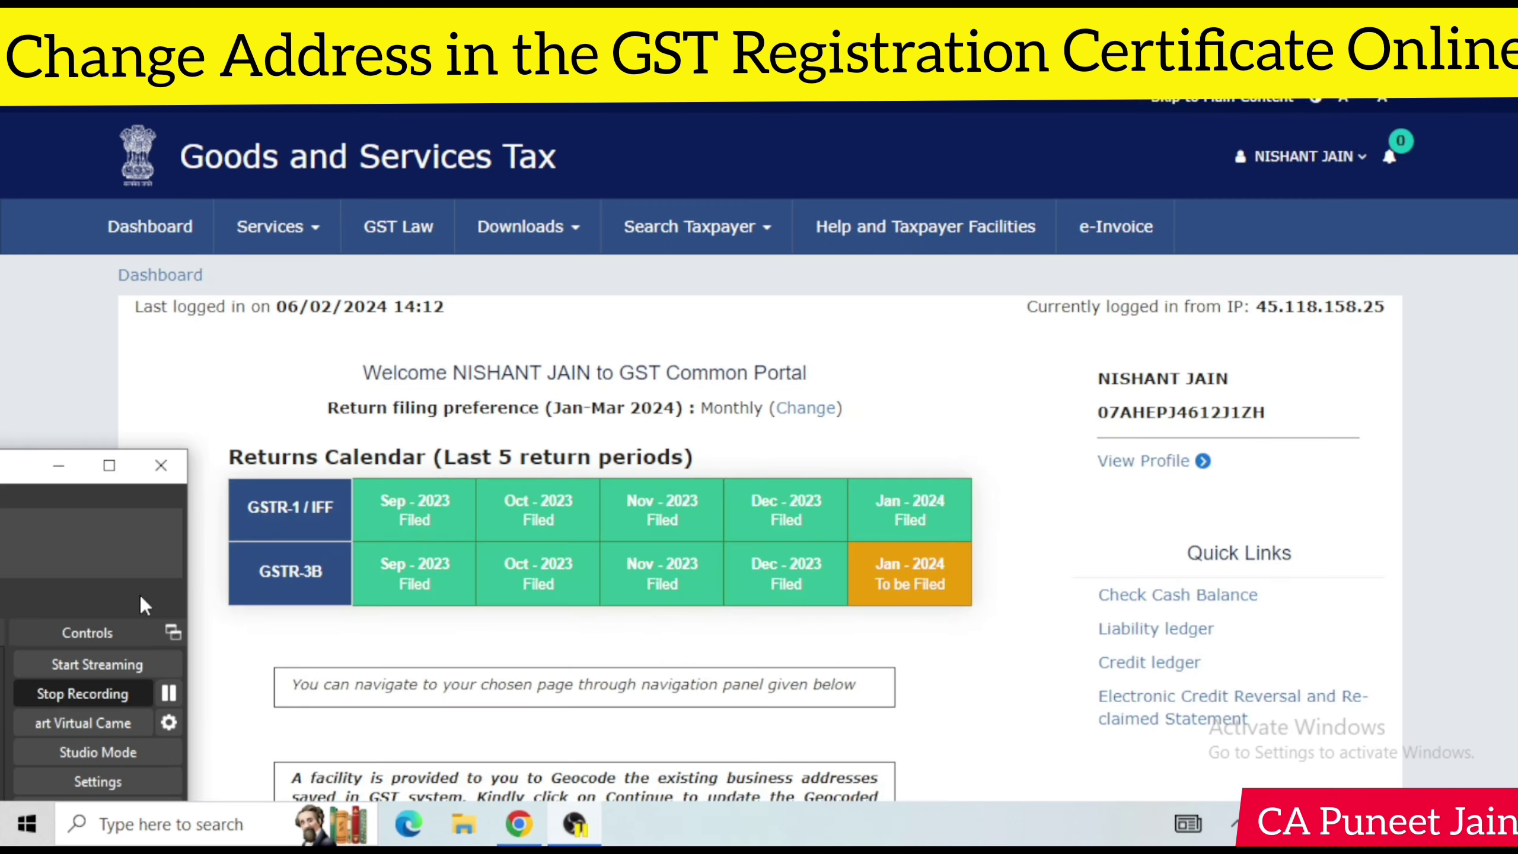
left_click(81, 363)
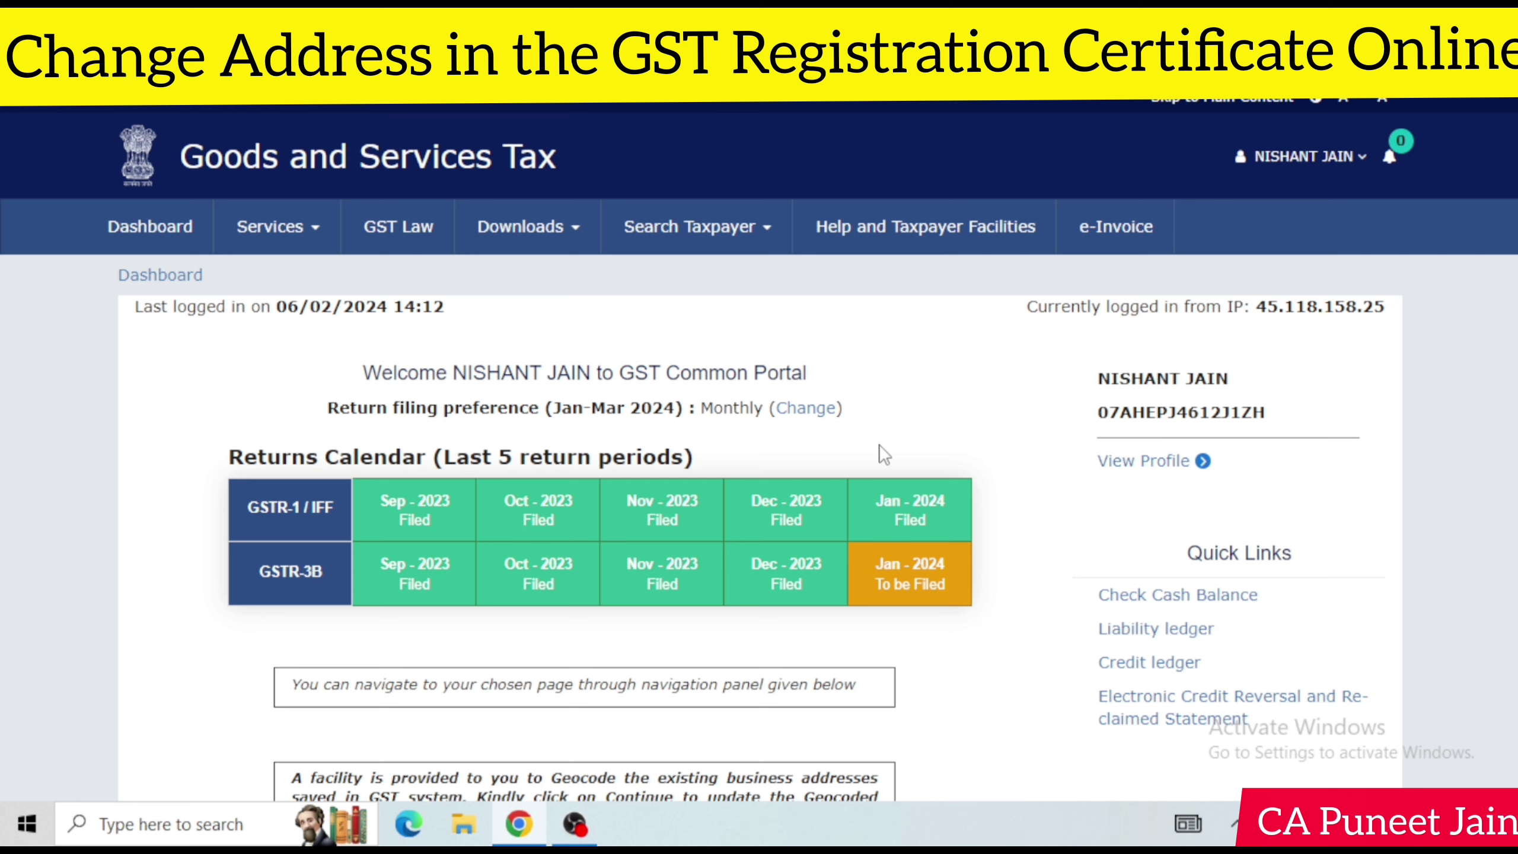
Step: Open the Amendment of Registration Core Fields application from the registration services
left_click(303, 227)
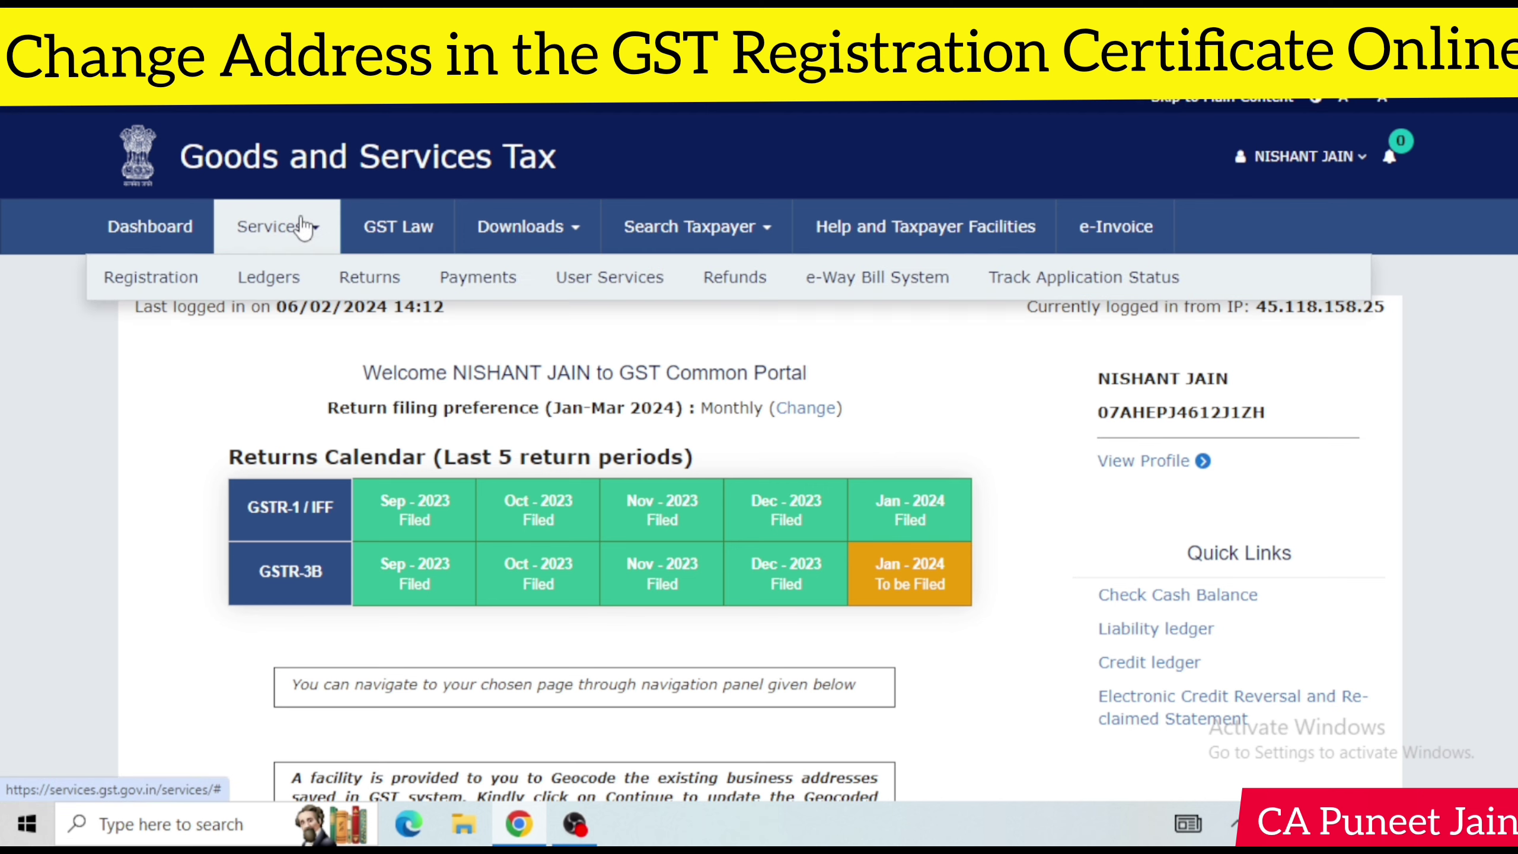
mouse_move(170, 293)
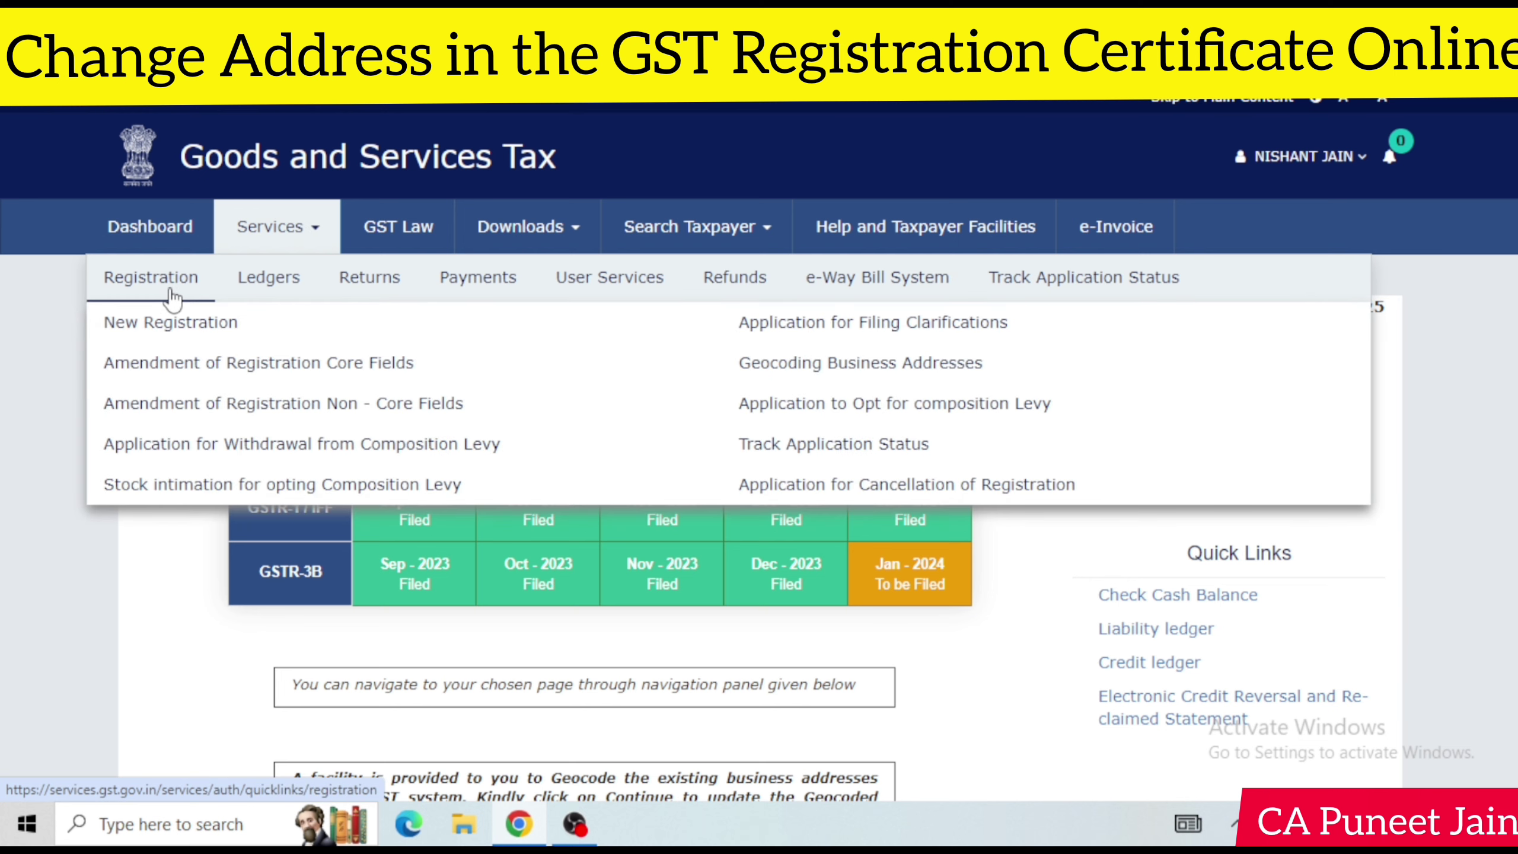
left_click(203, 362)
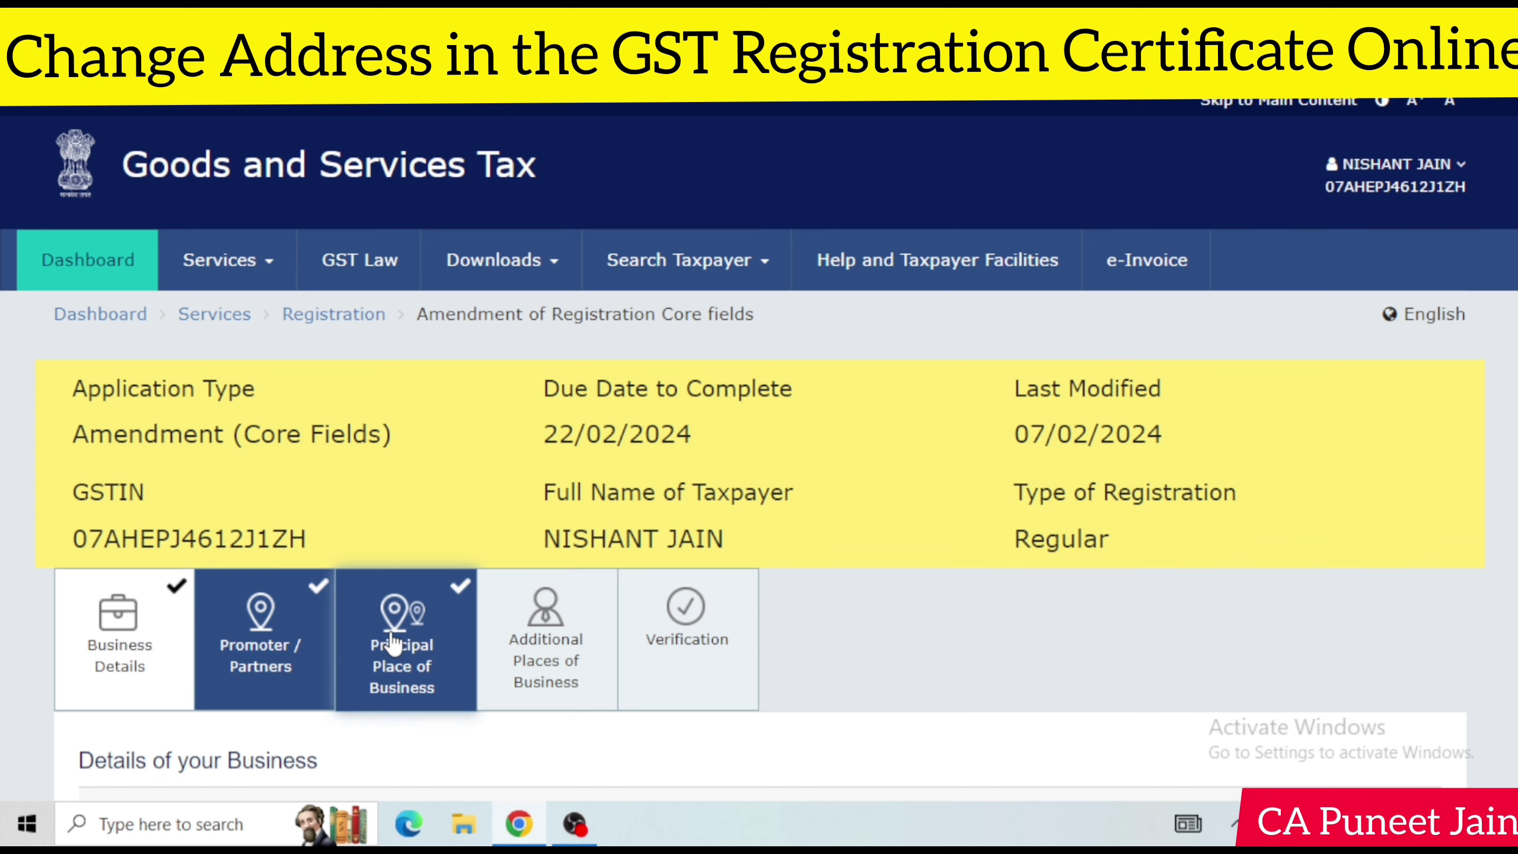
Step: Go to the Principal Place of Business section and open its details for editing
left_click(422, 627)
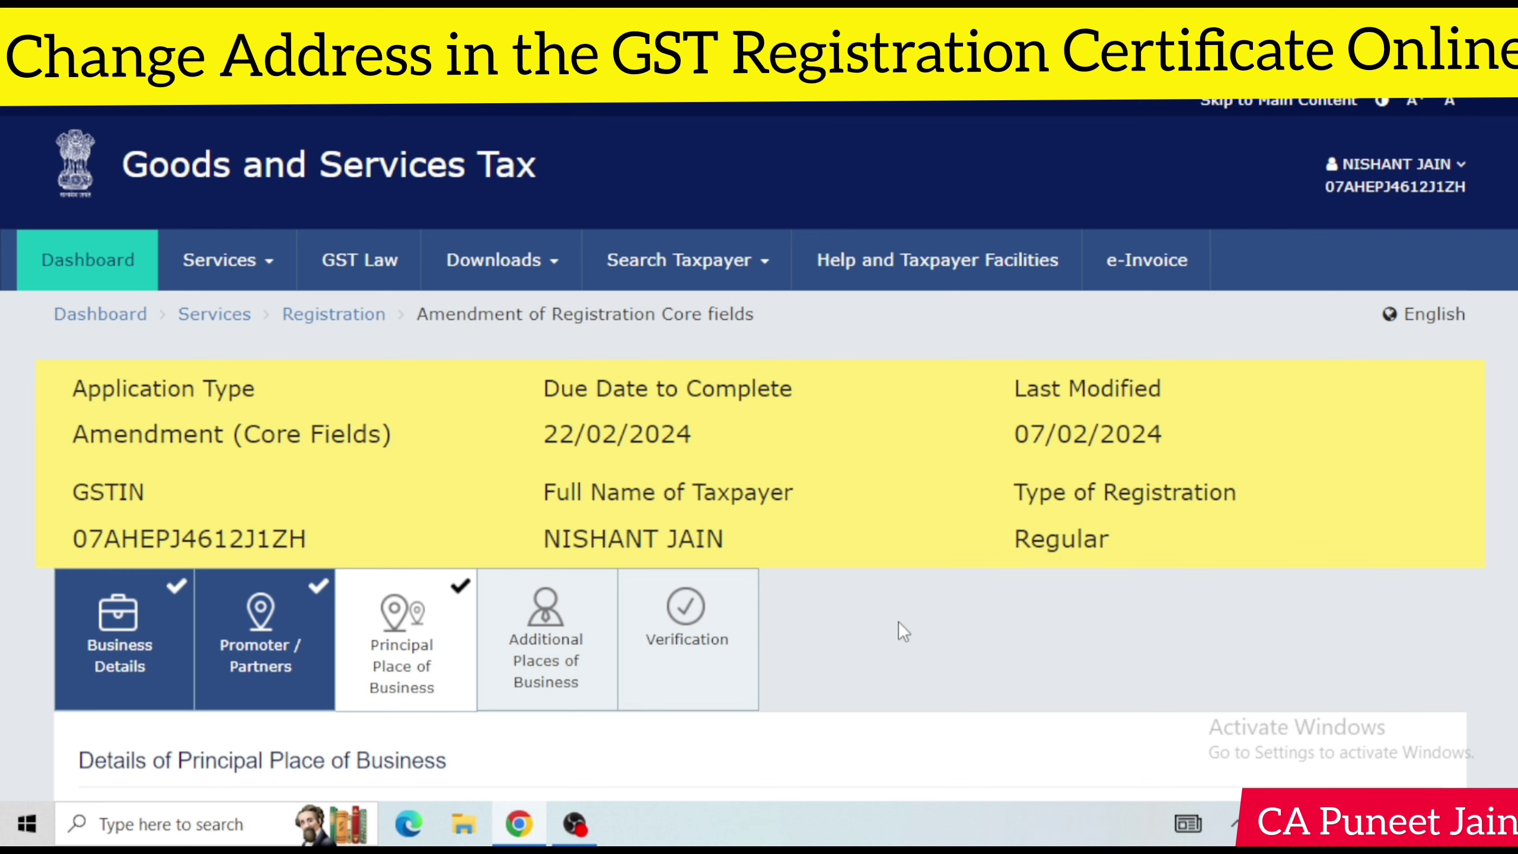
left_click(575, 825)
left_click(169, 693)
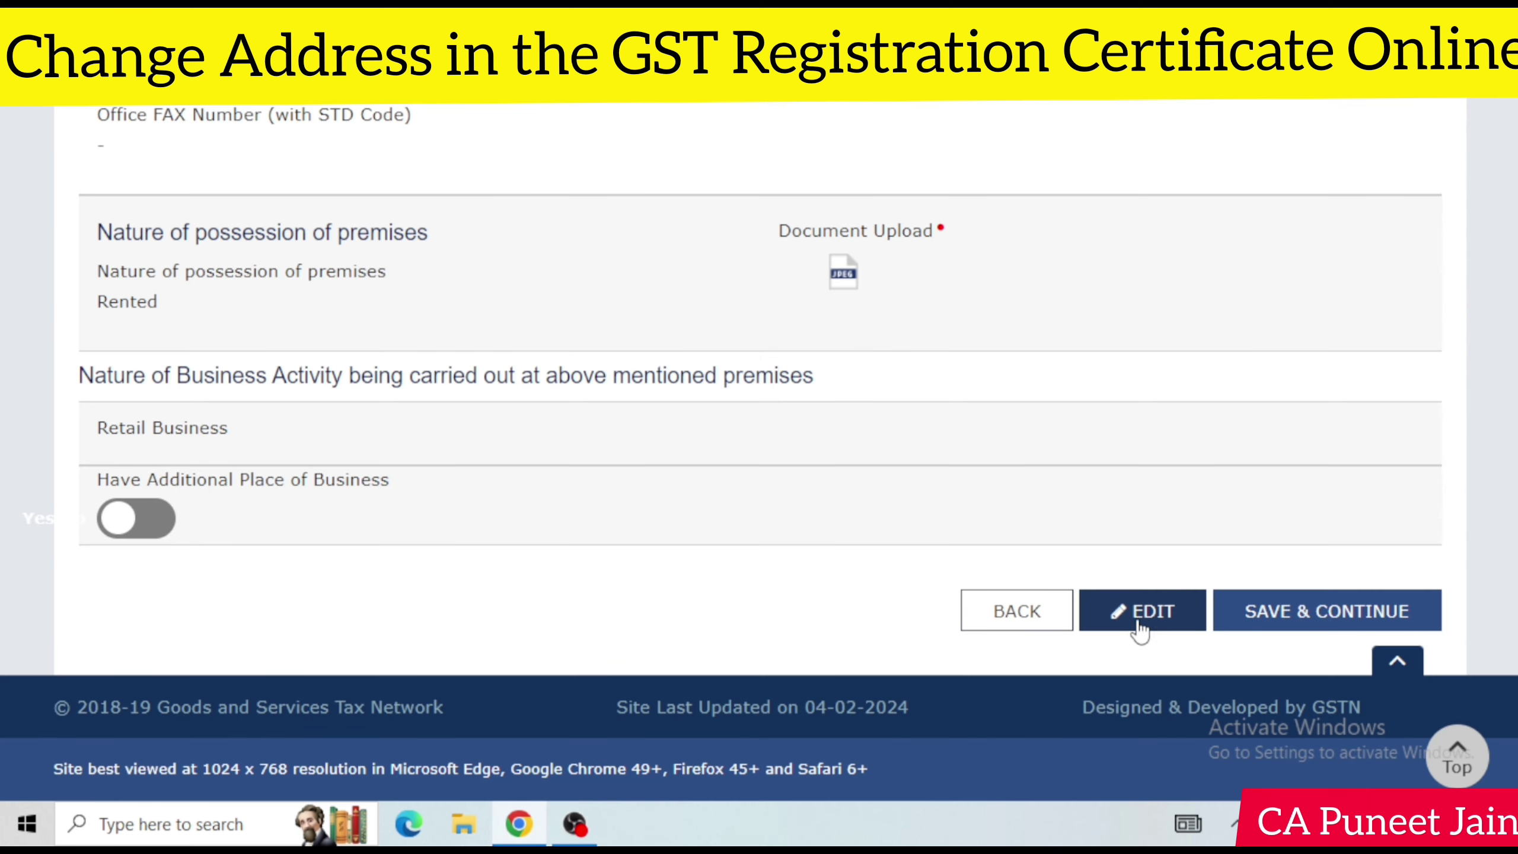
left_click(1140, 625)
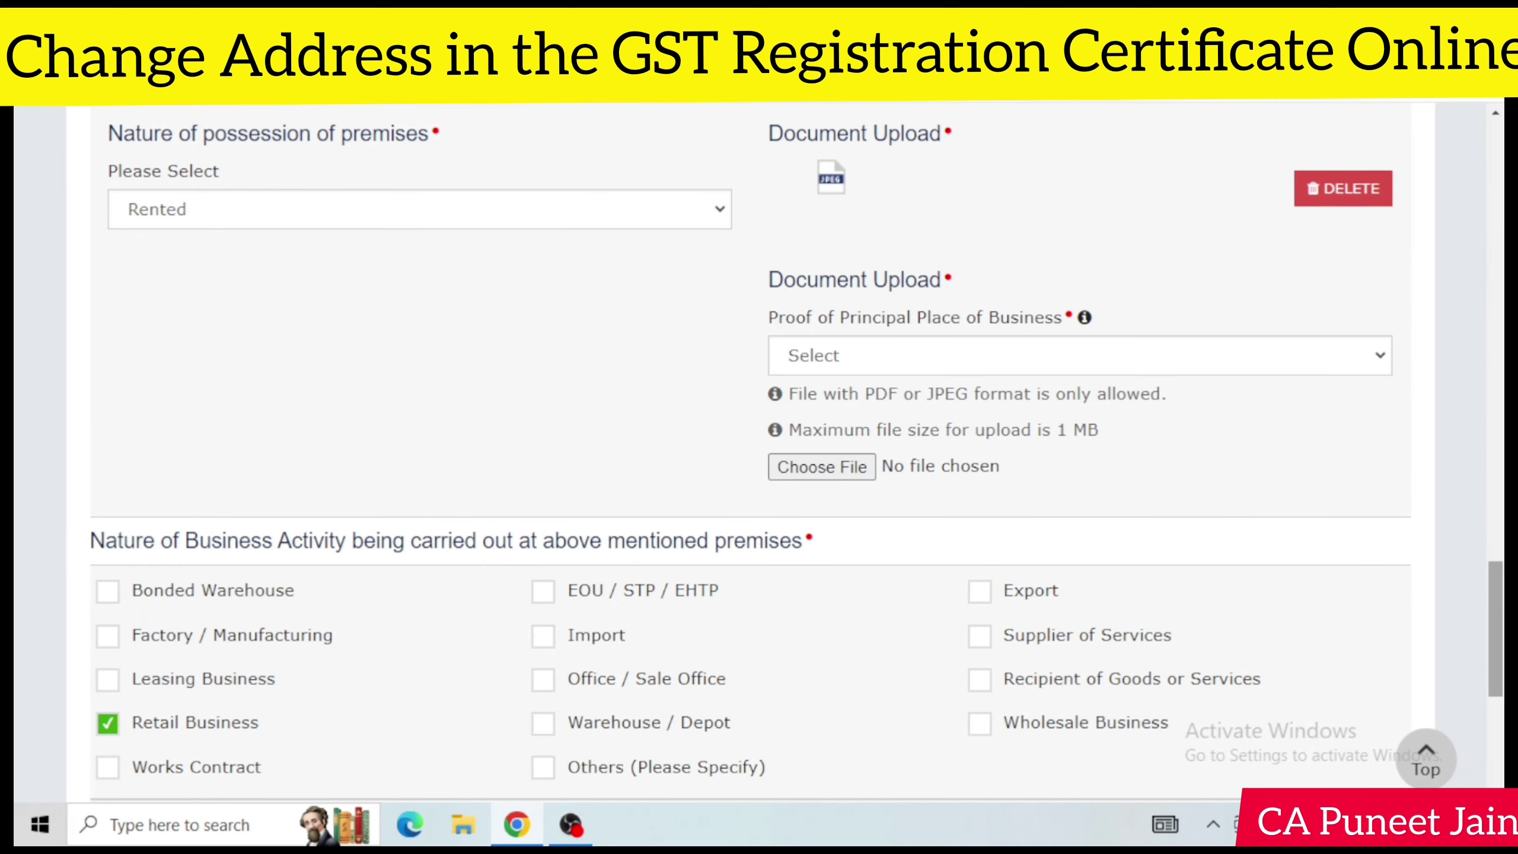
Step: Examine the choices offered for nature of possession of premises and for proof of principal place of business
scroll(1495, 628, "down", 1)
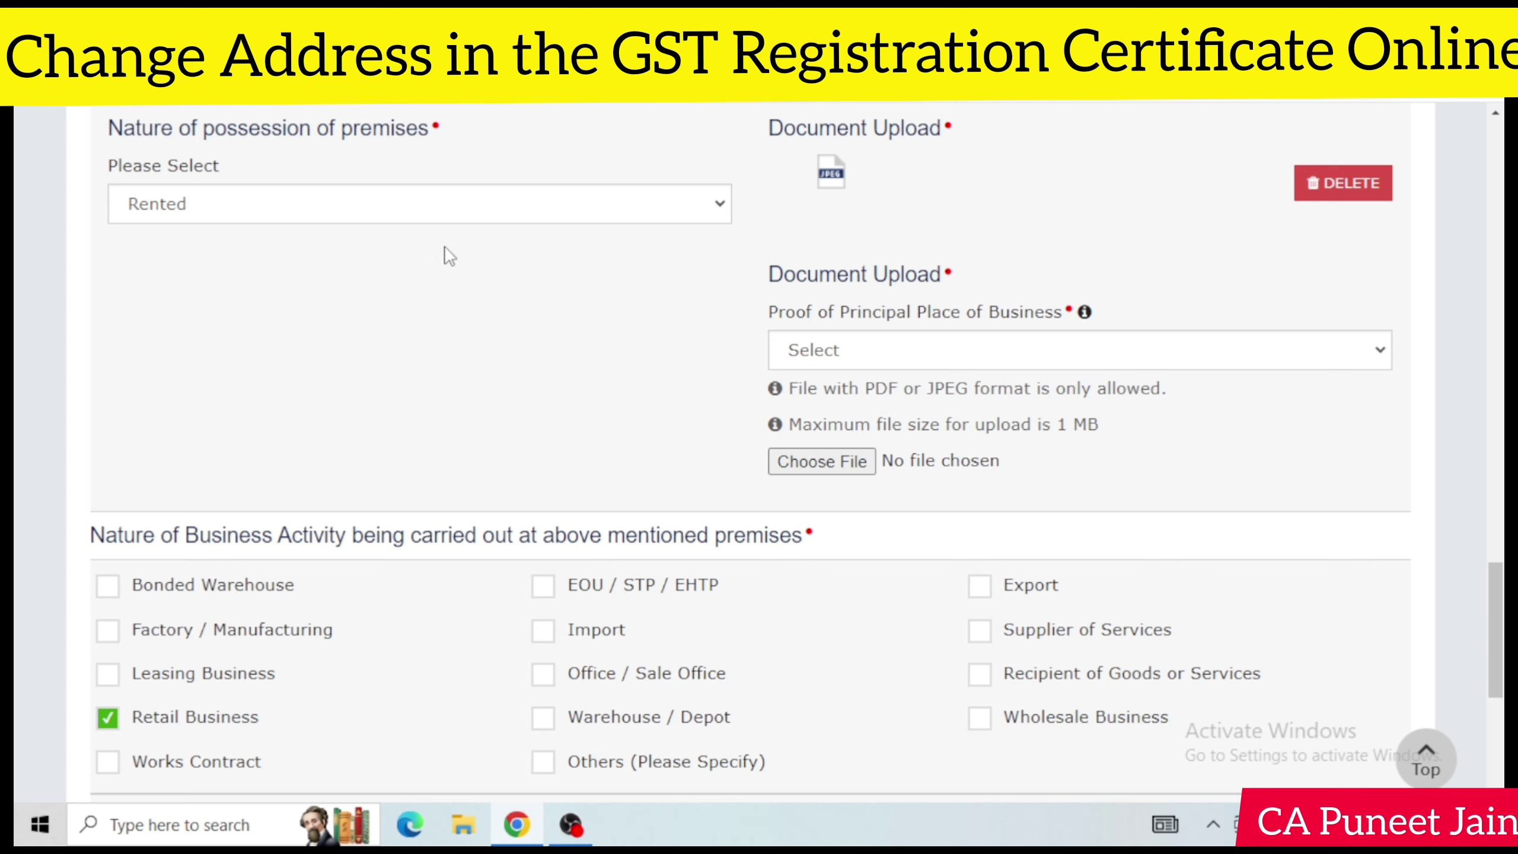
left_click(465, 211)
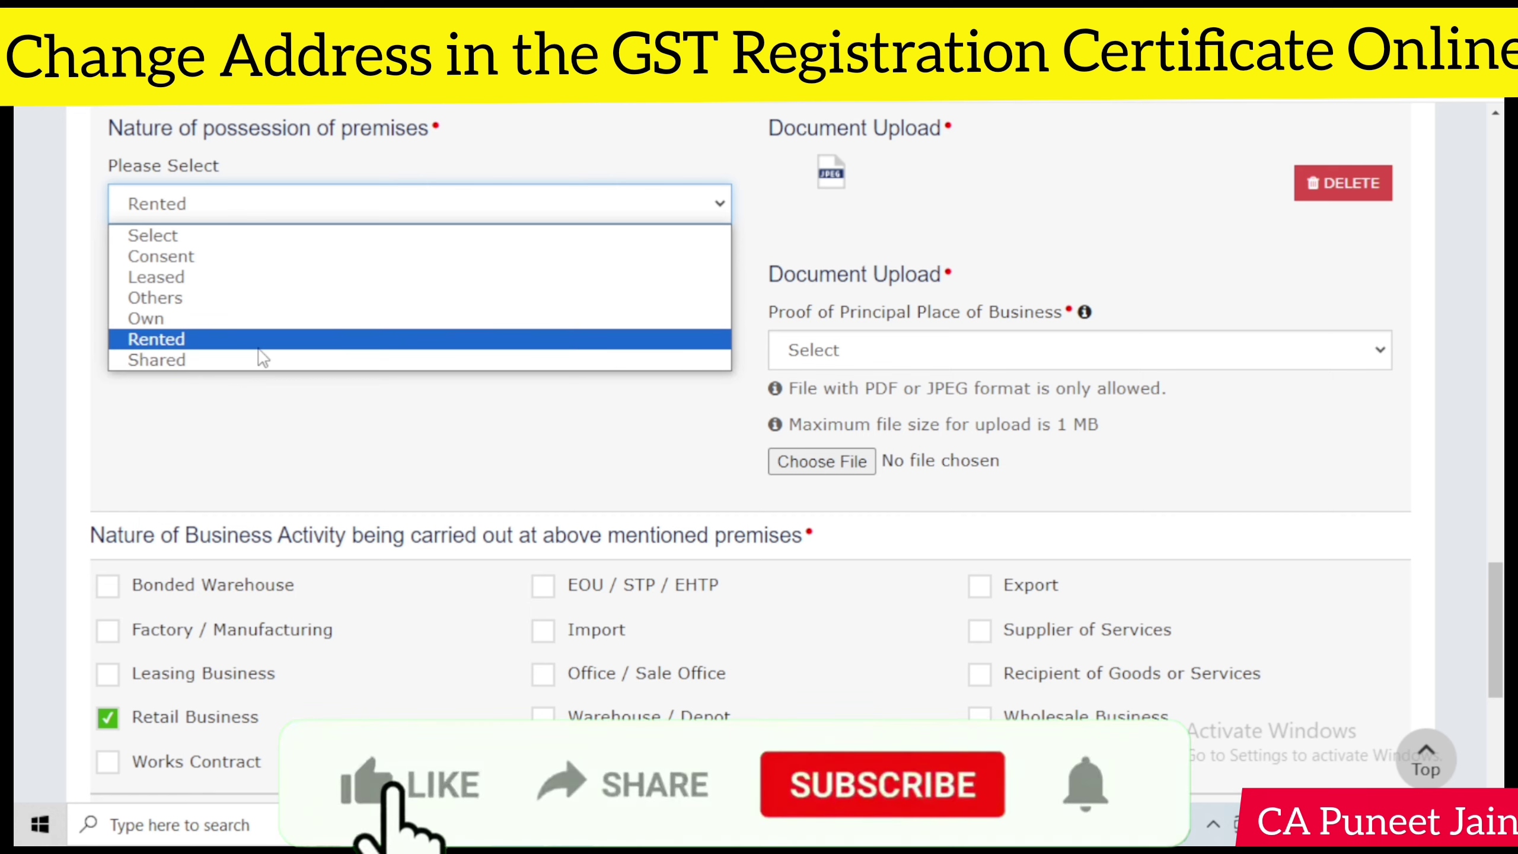
left_click(300, 443)
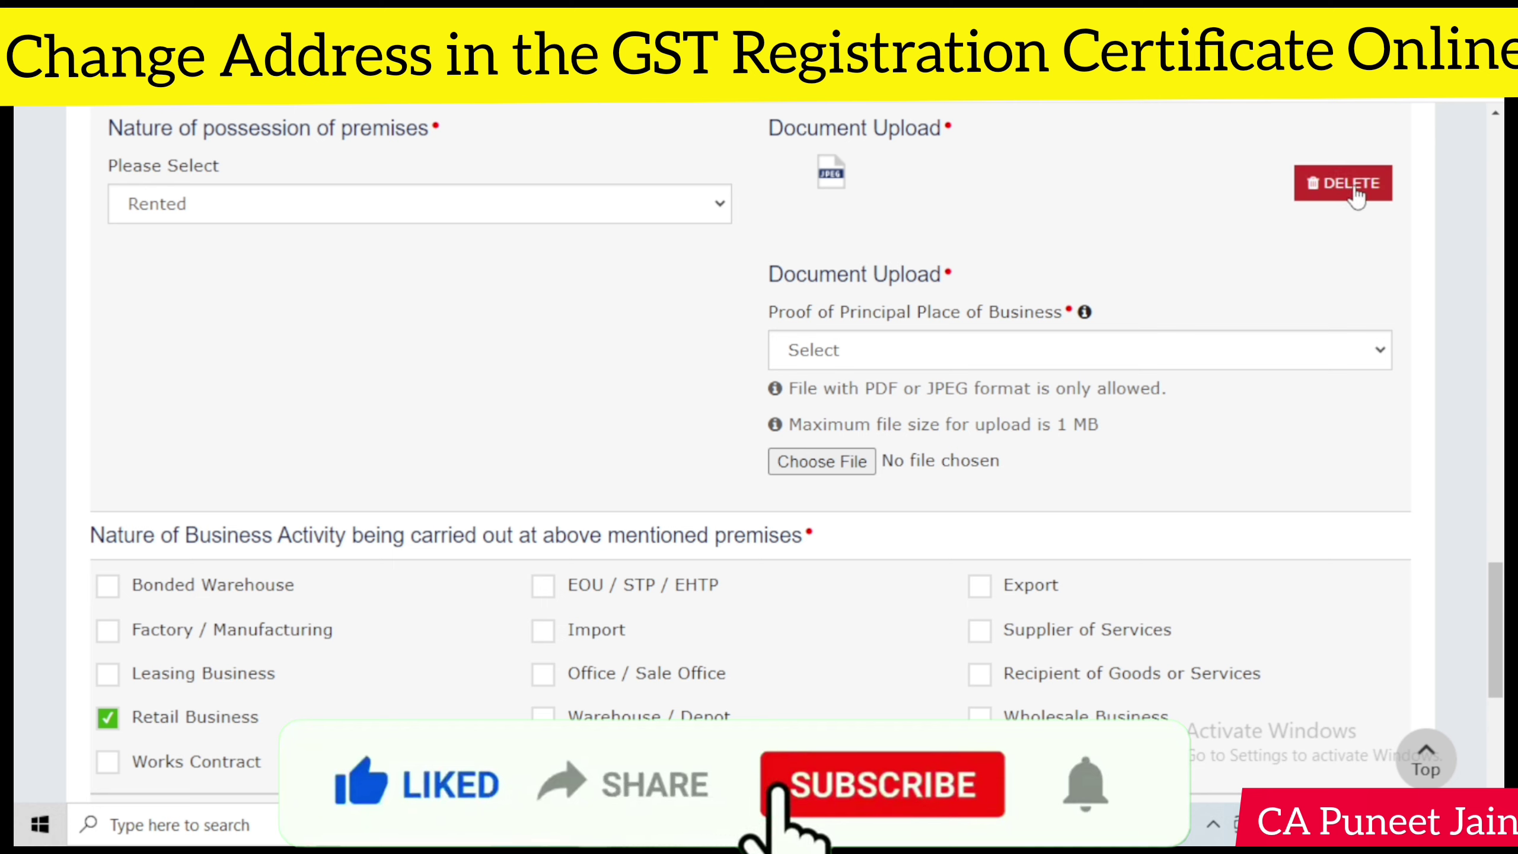
left_click(874, 362)
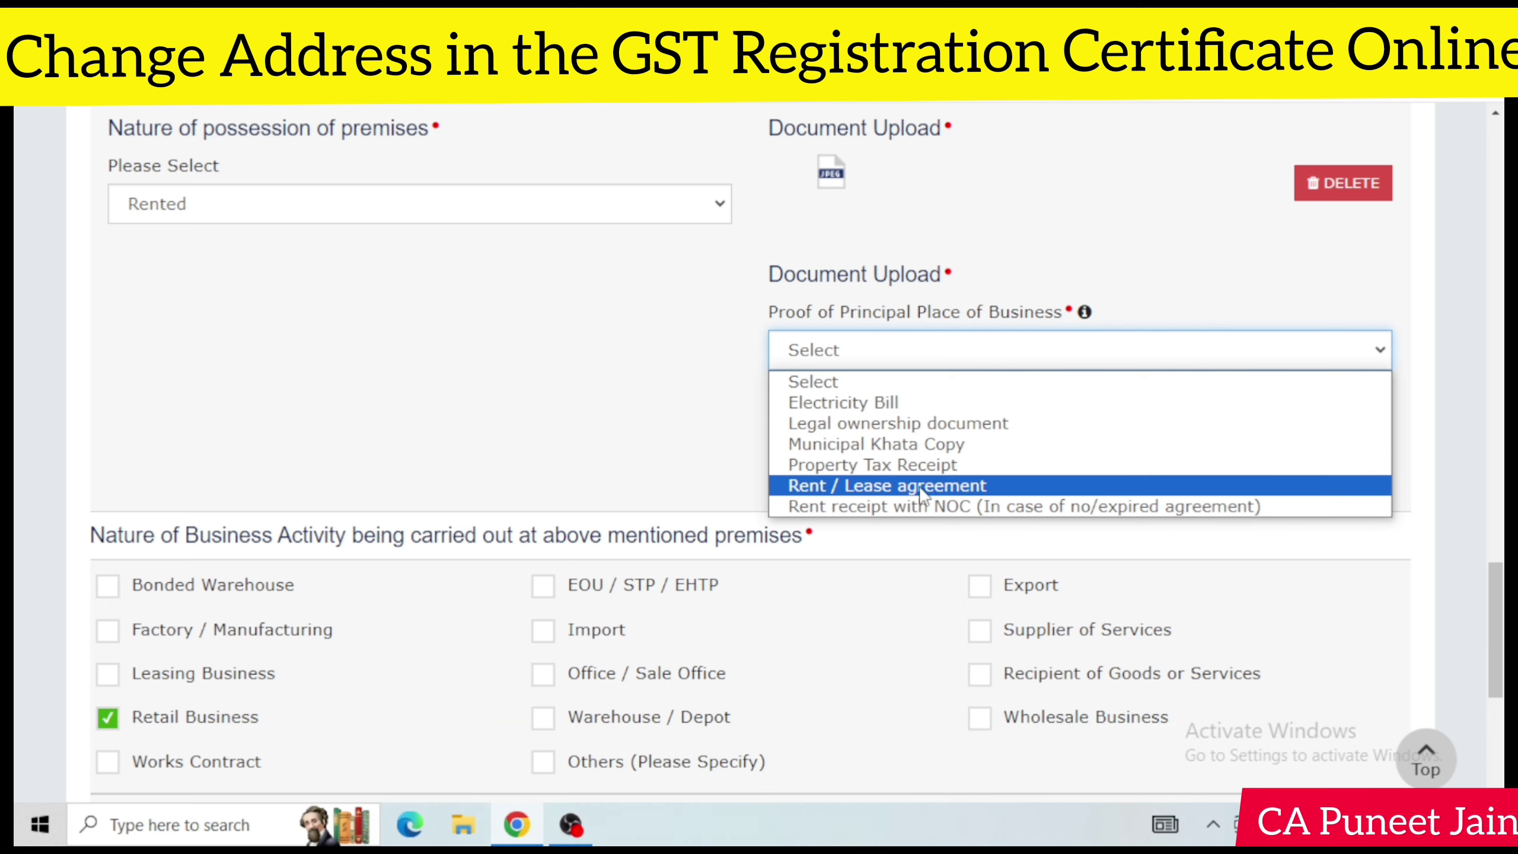
left_click(665, 430)
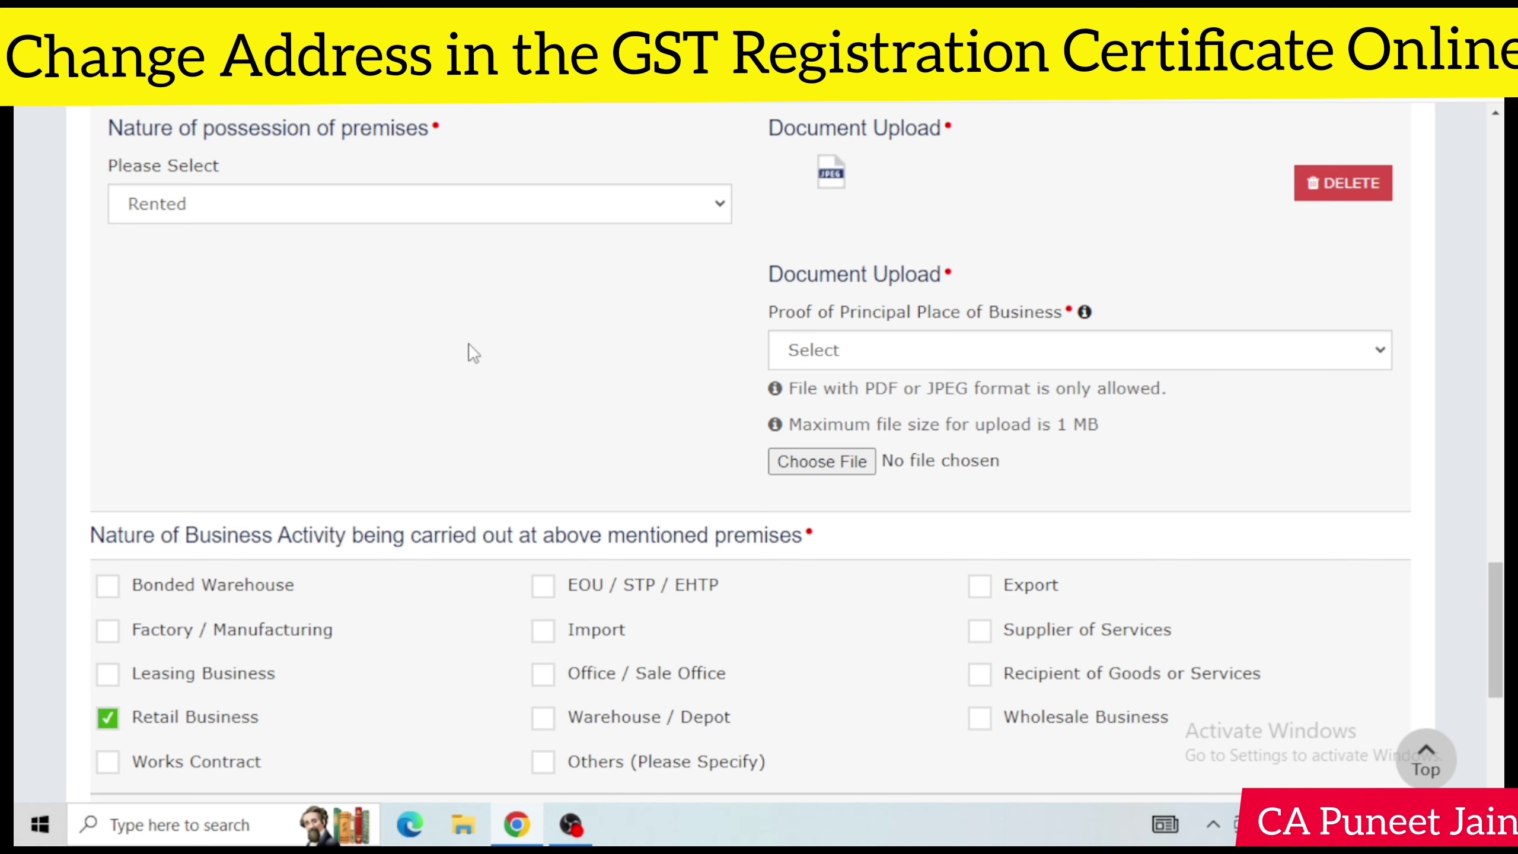
left_click(977, 340)
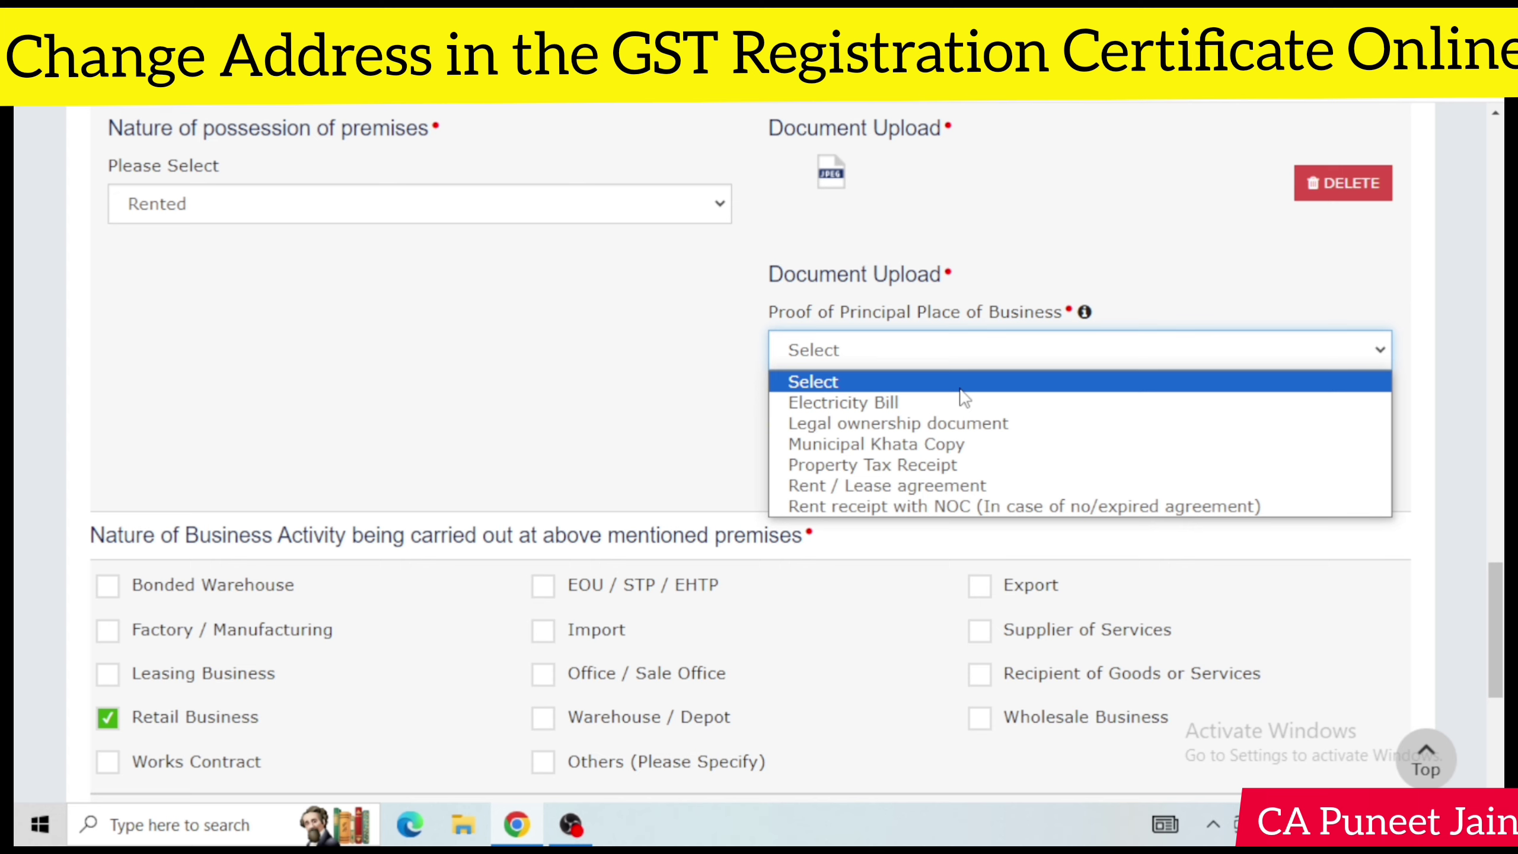
left_click(1035, 502)
left_click(398, 204)
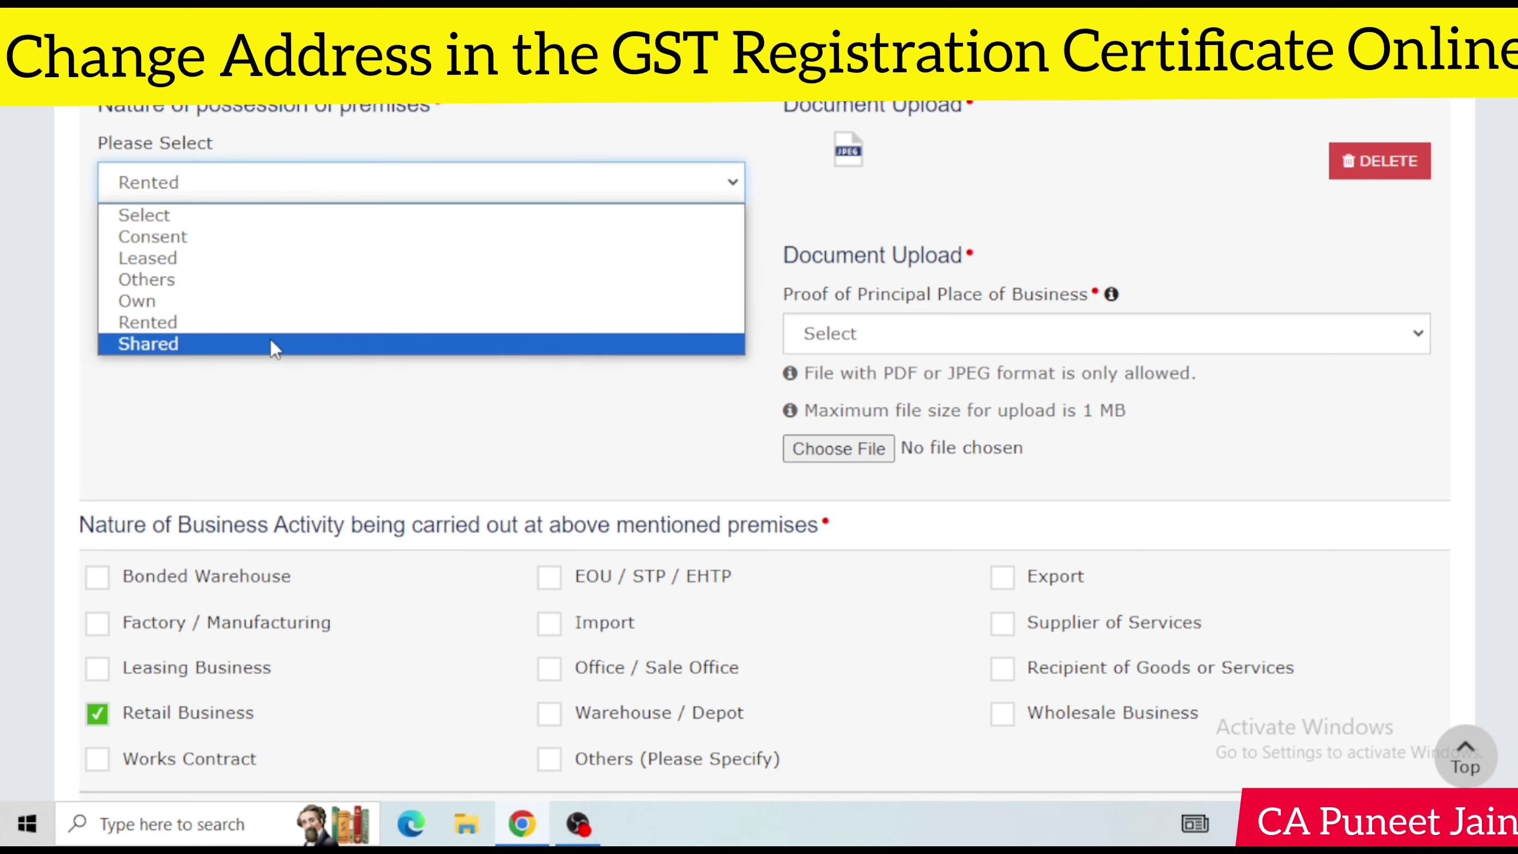
left_click(1240, 217)
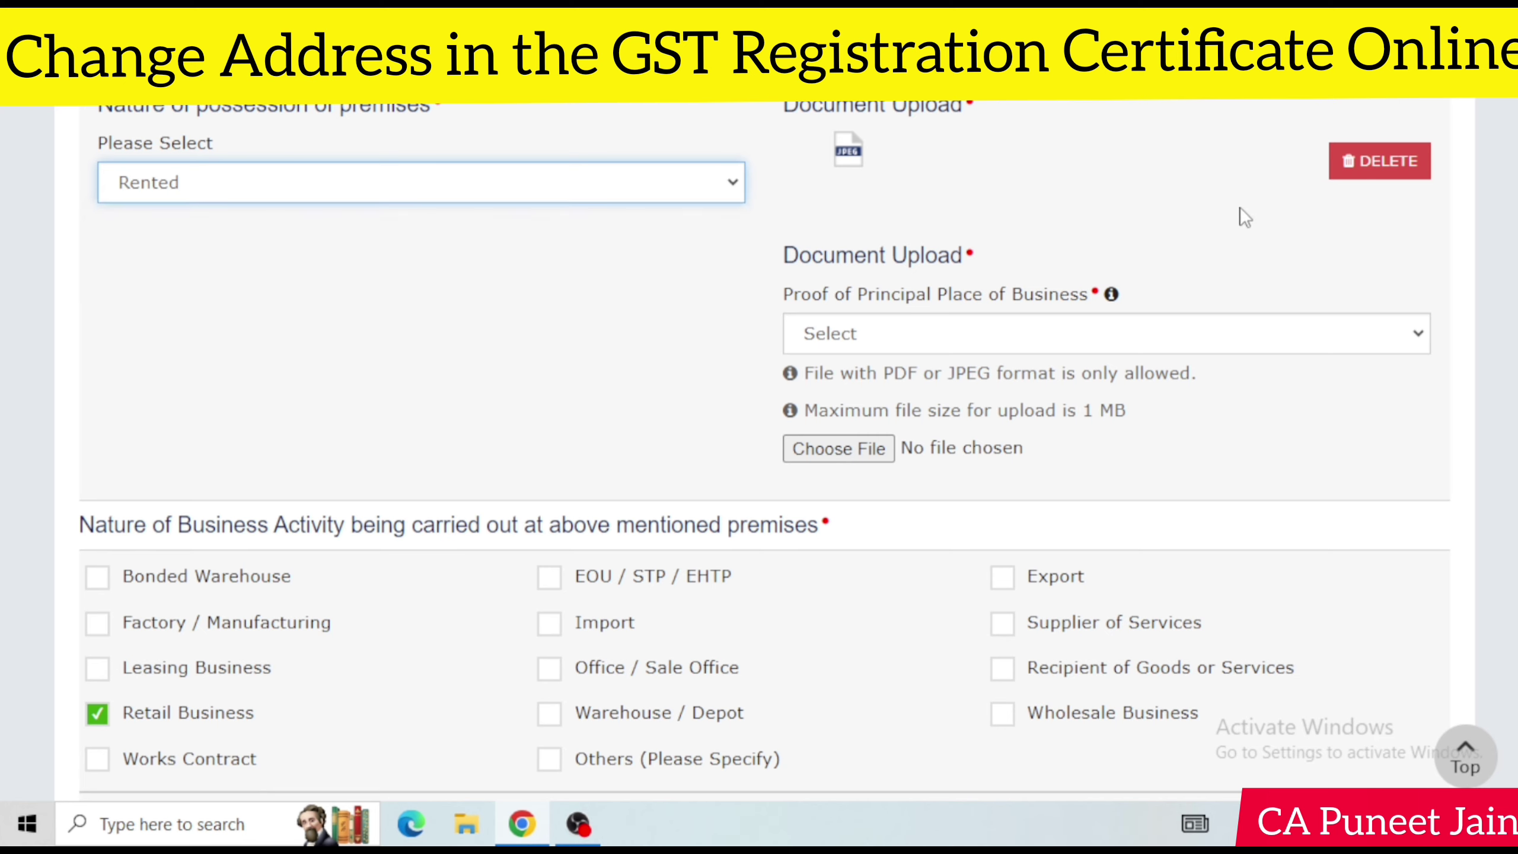
Step: Start deleting the uploaded premises document and dismiss the confirmation
left_click(1385, 173)
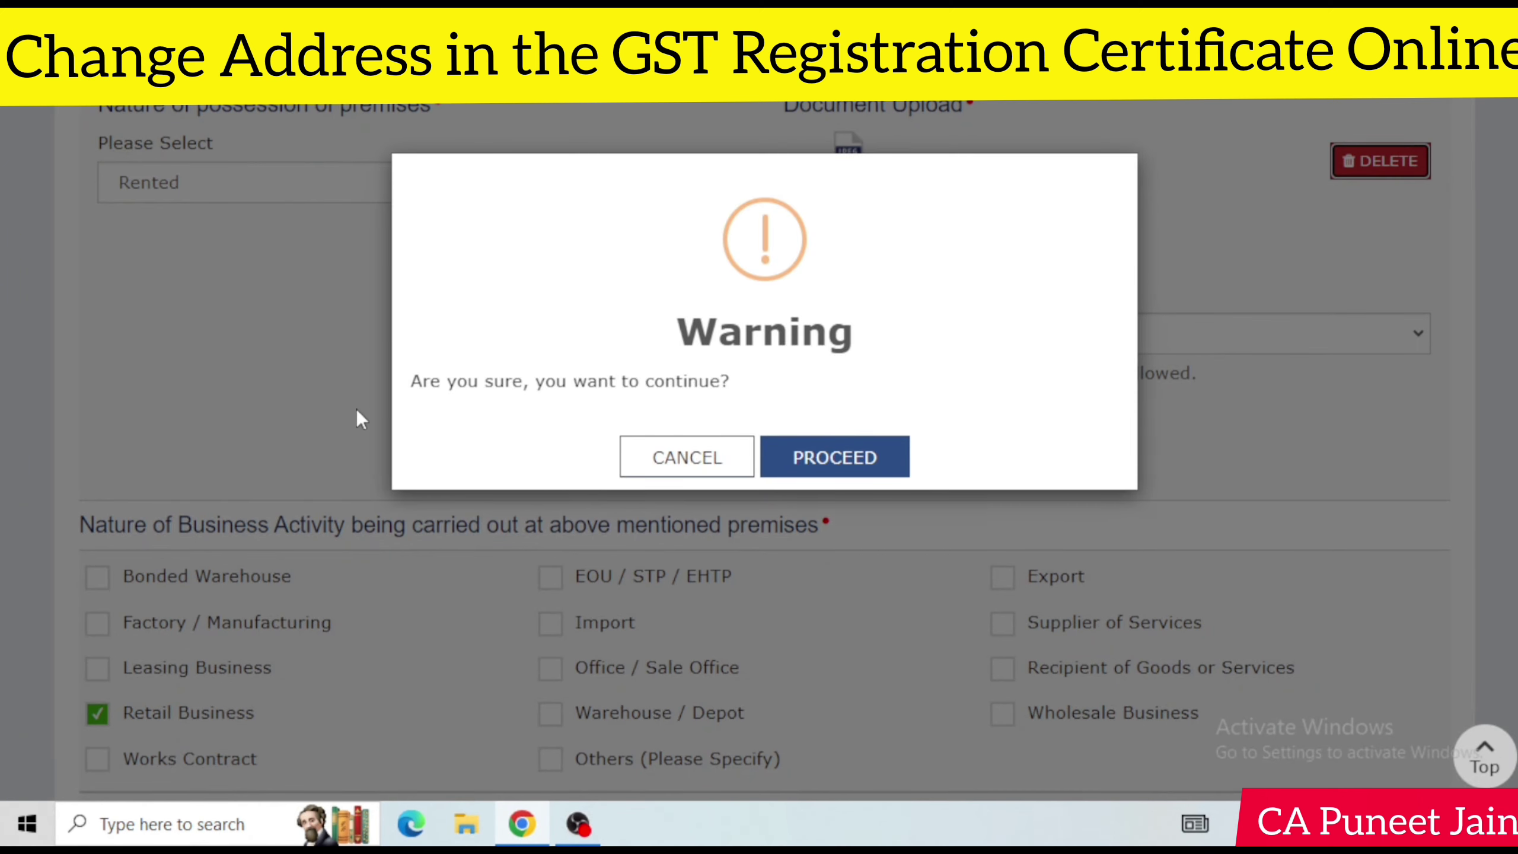
left_click(232, 361)
Step: Review the nature of business activity options and the Reasons and Date of Amendment fields
scroll(1388, 547, "down", 2)
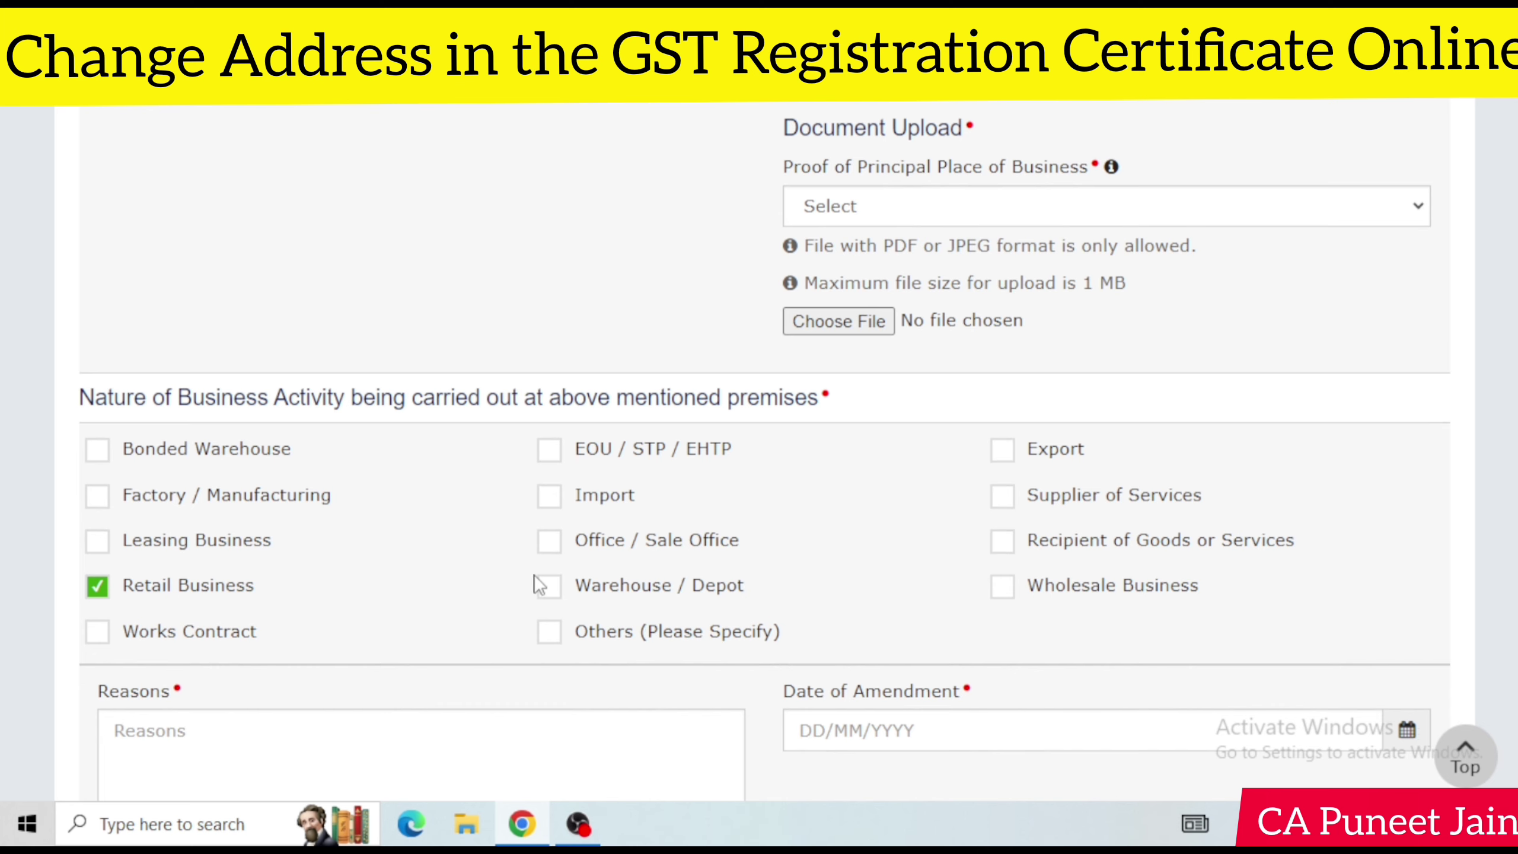
scroll(1020, 448, "down", 3)
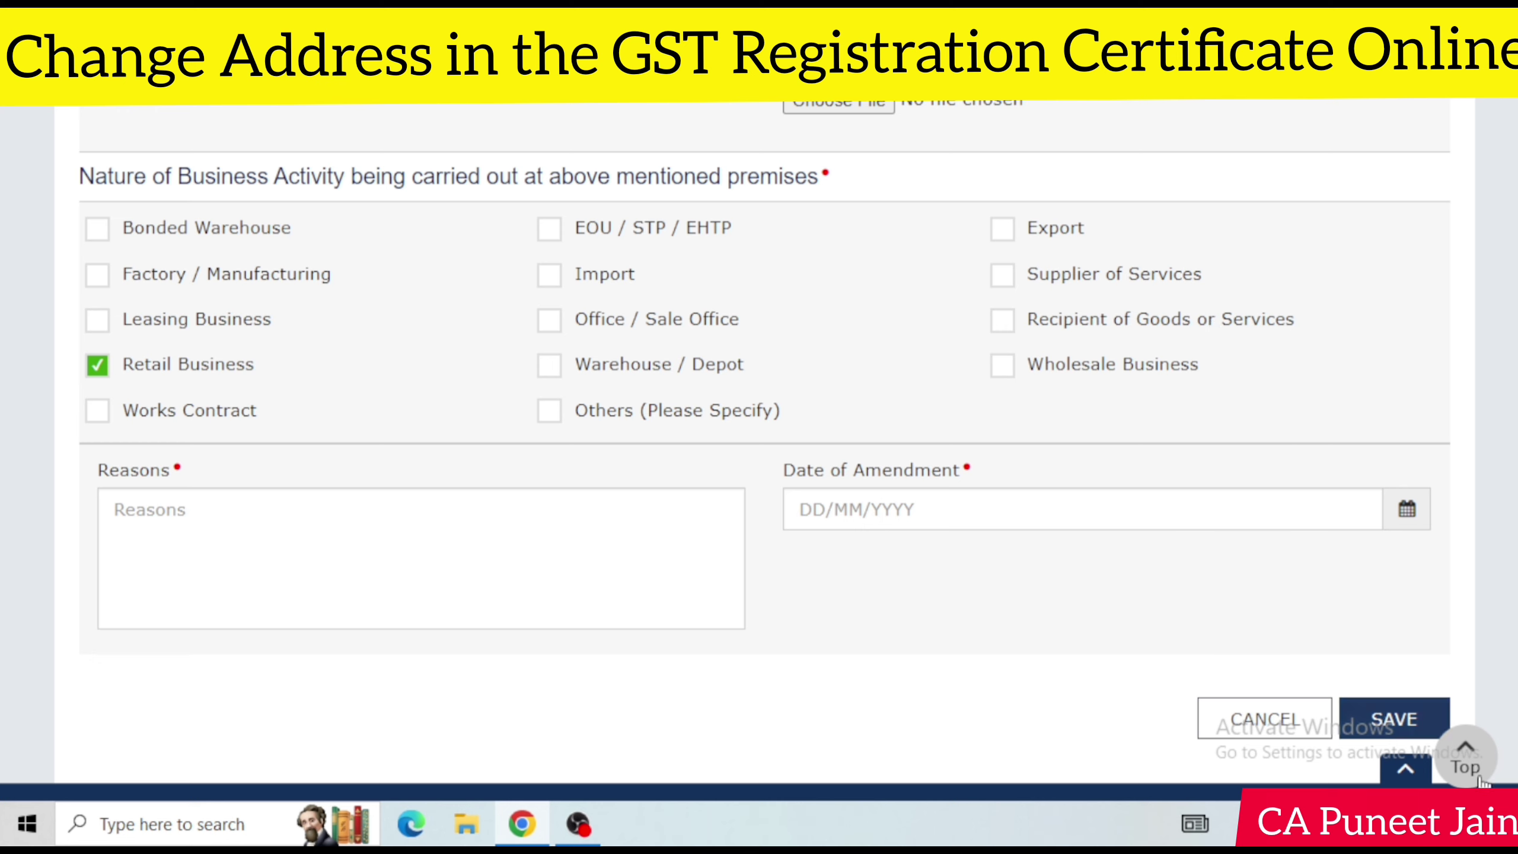
scroll(6, 526, "down", 1)
left_click(169, 494)
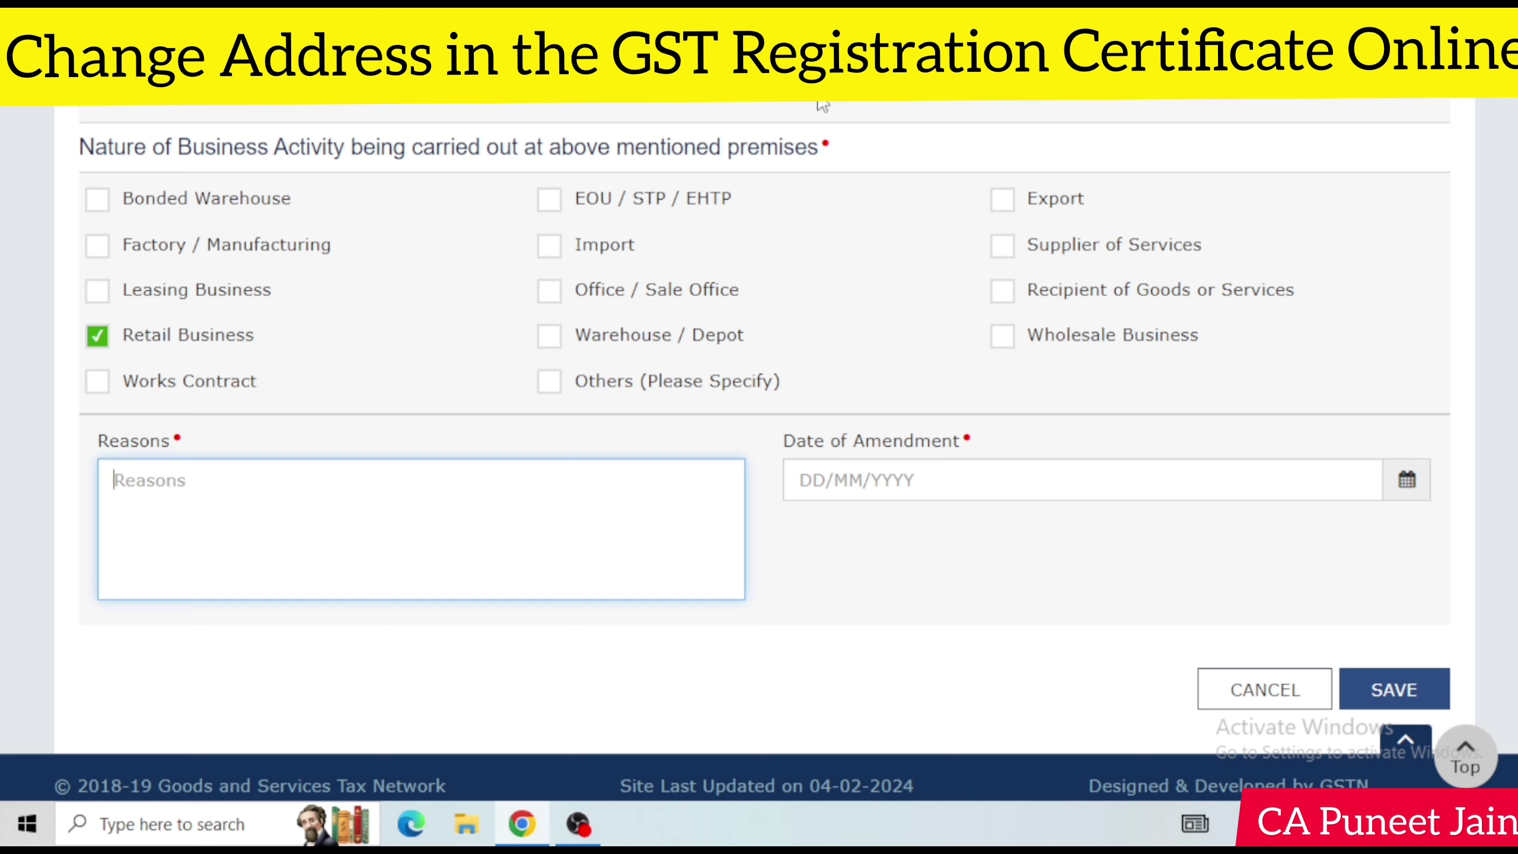
left_click(961, 540)
scroll(960, 540, "down", 1)
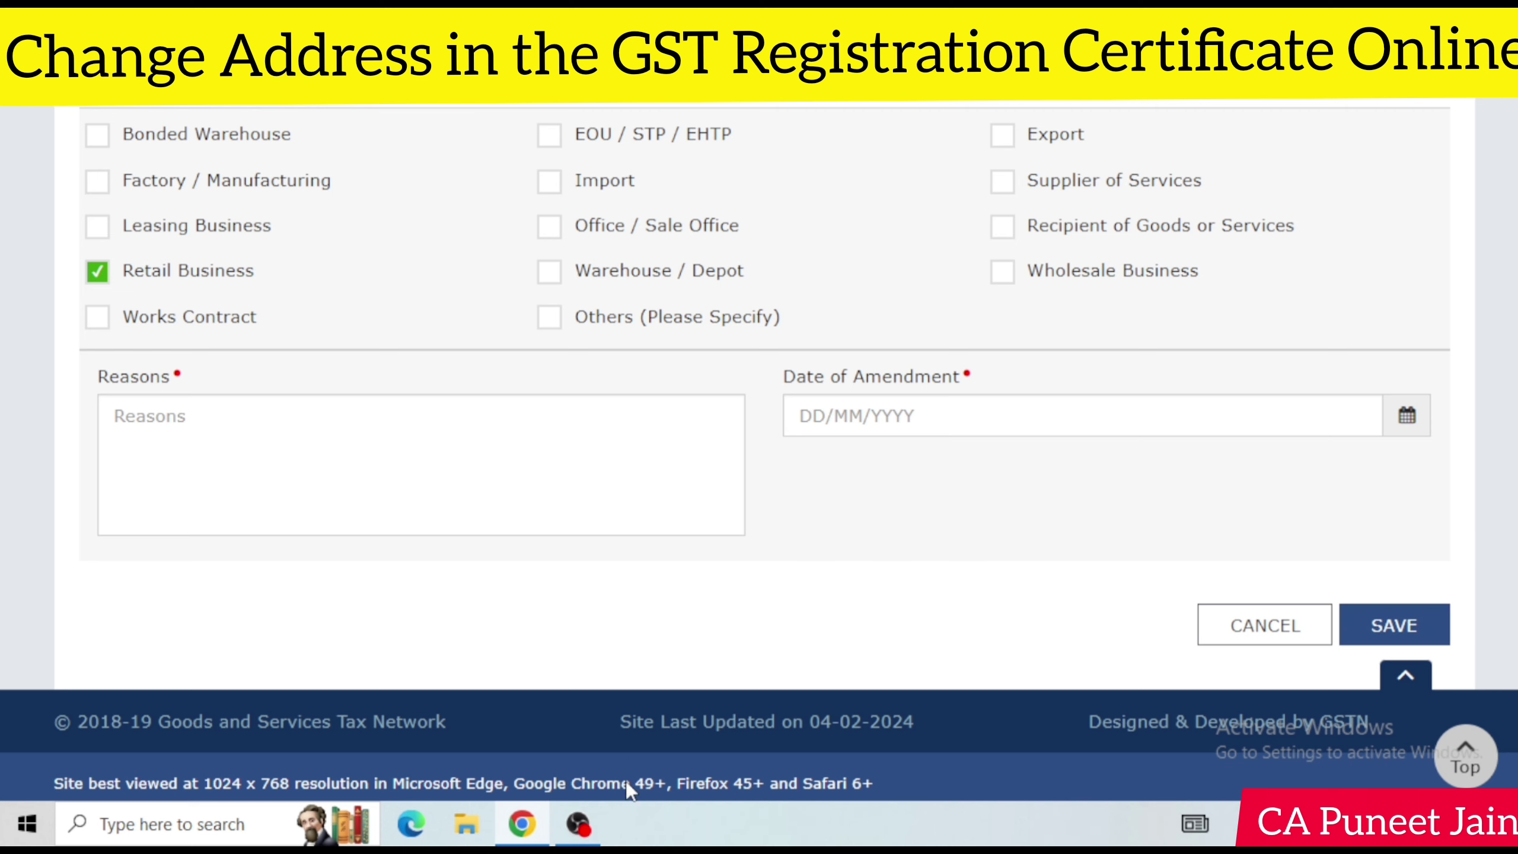
Step: Leave editing of the principal place of business and continue to the Verification section
left_click(578, 824)
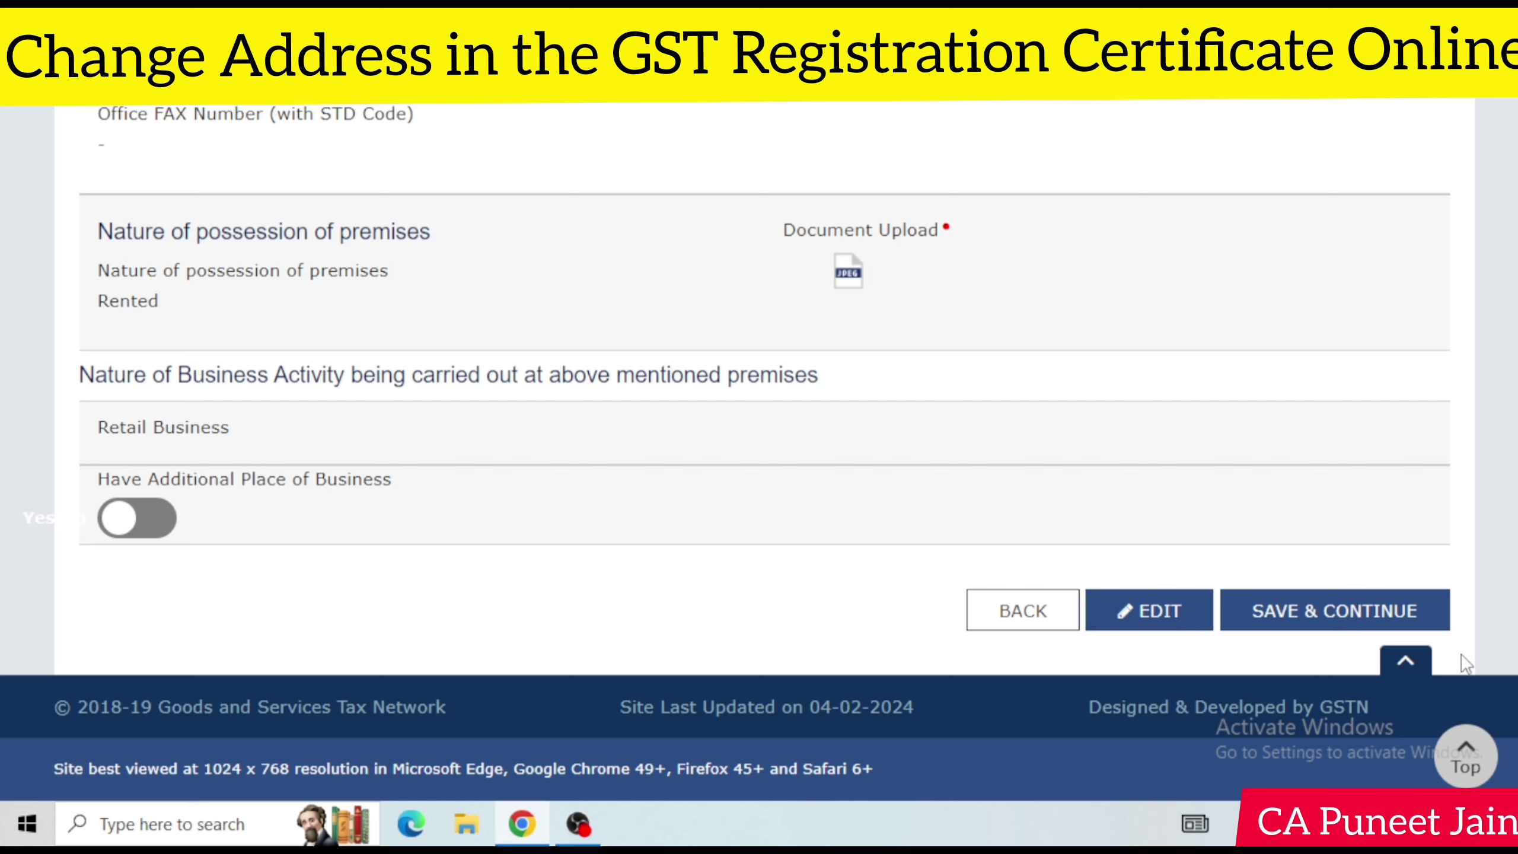
left_click(578, 824)
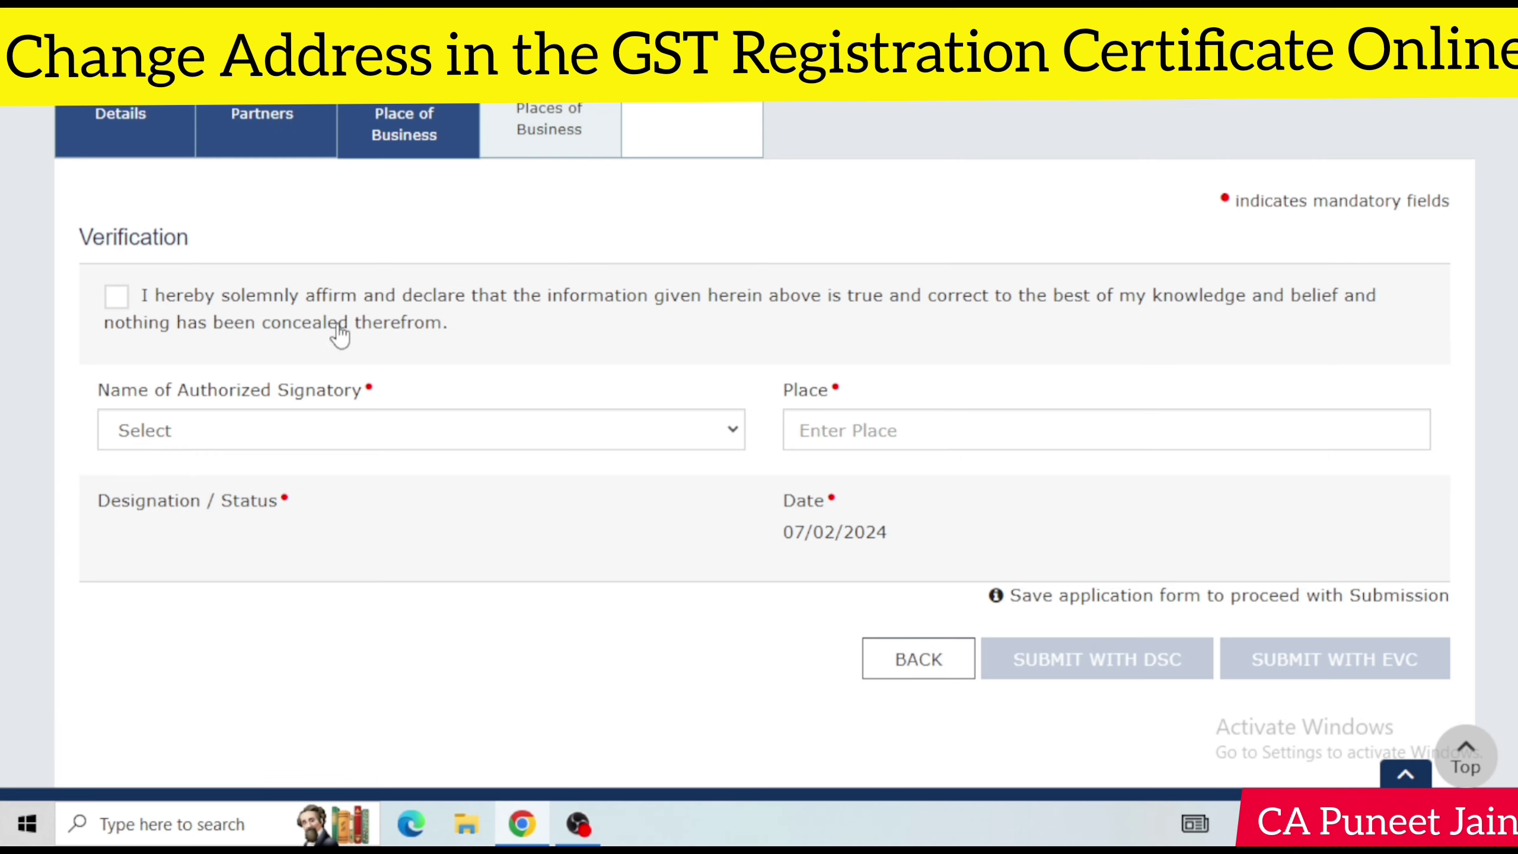
scroll(339, 335, "up", 2)
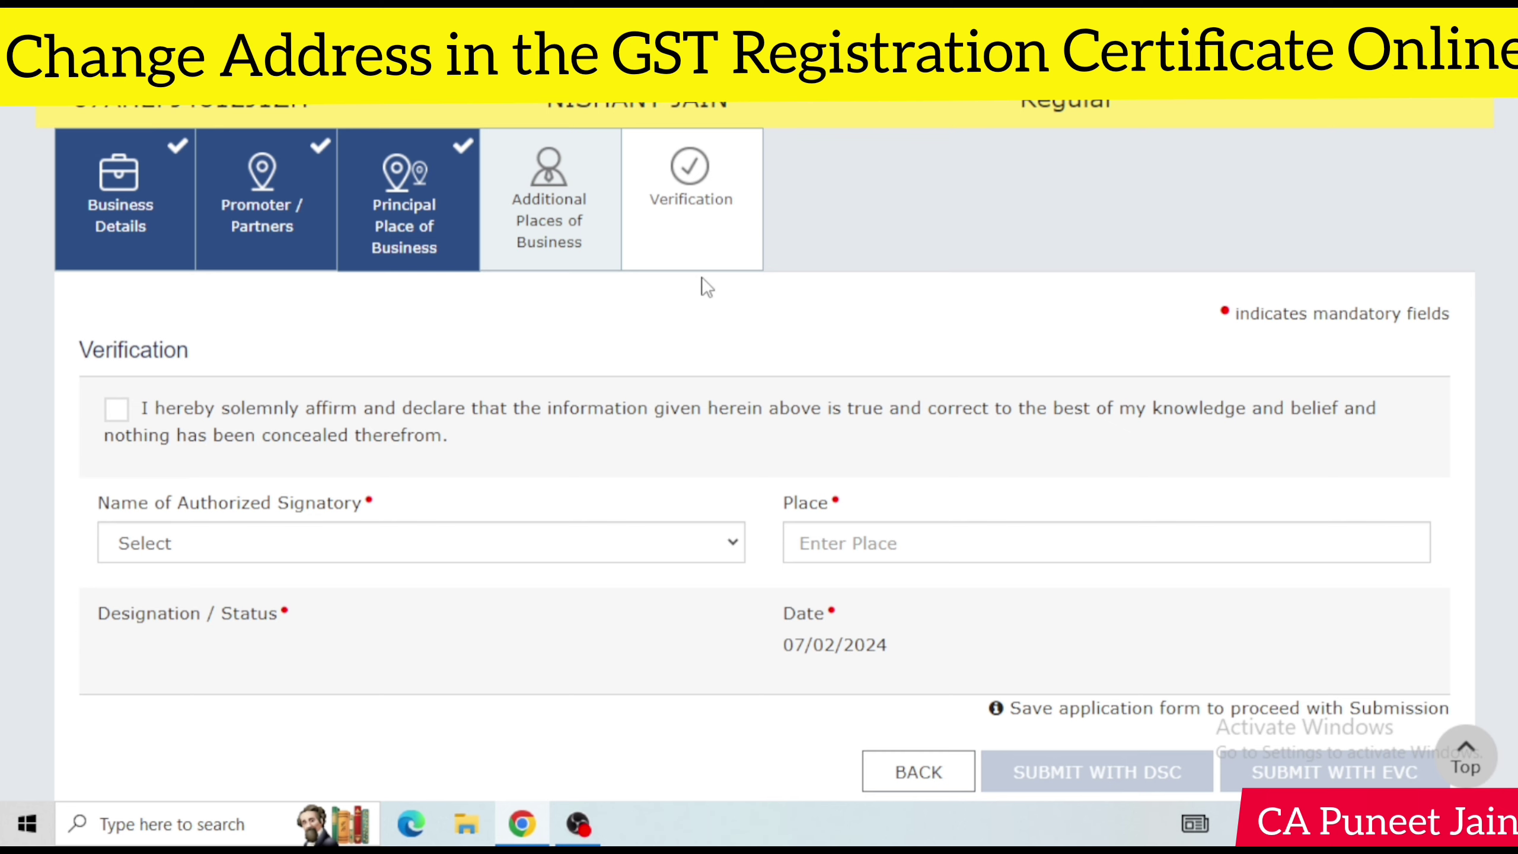
scroll(702, 277, "down", 2)
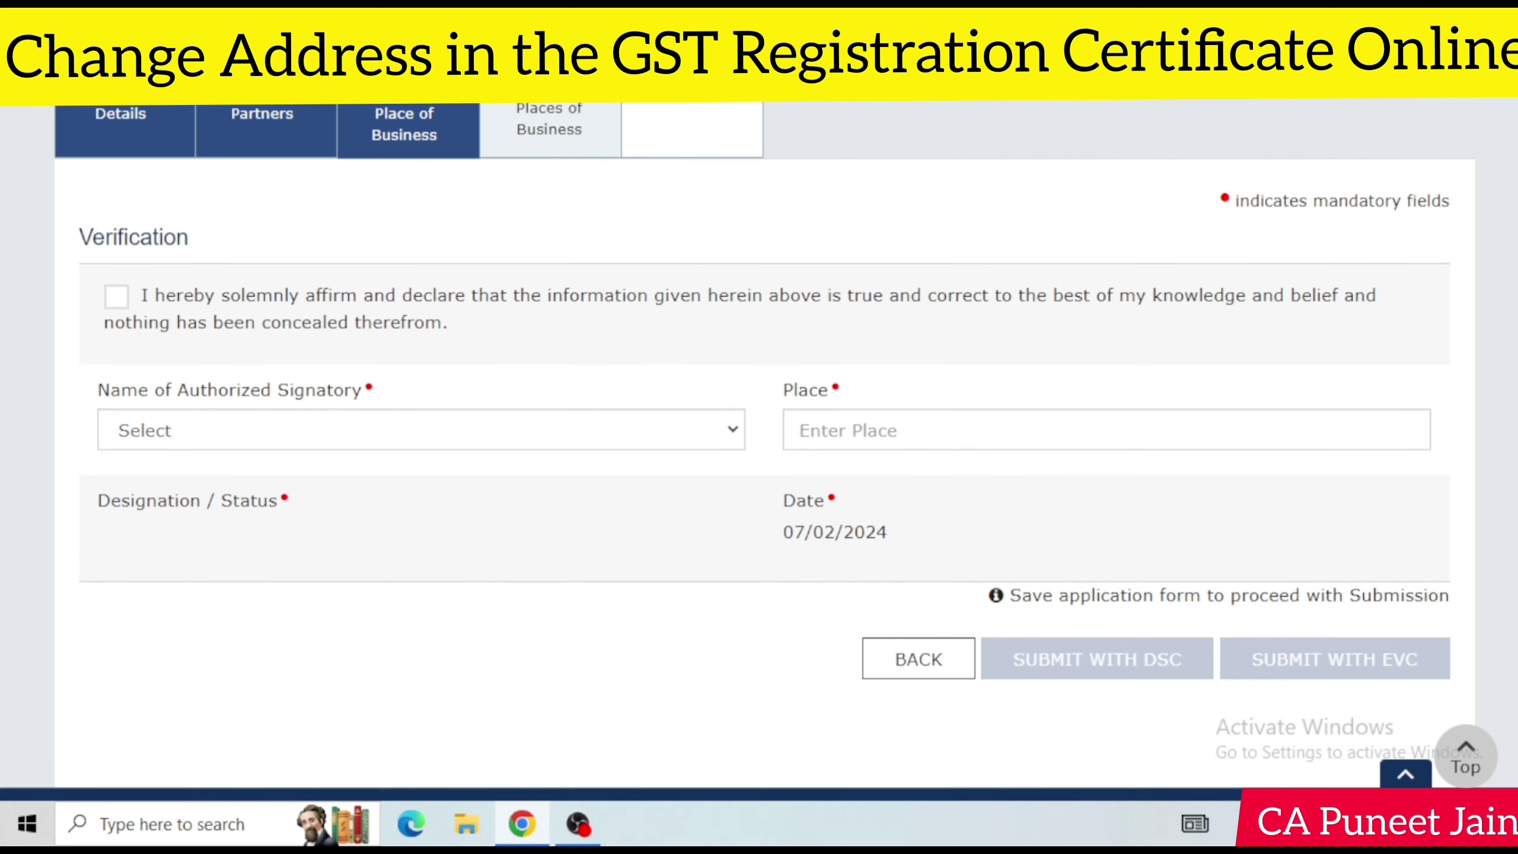
Step: Complete the verification by selecting the authorized signatory, accepting the declaration and entering delhi as the place
scroll(759, 446, "down", 1)
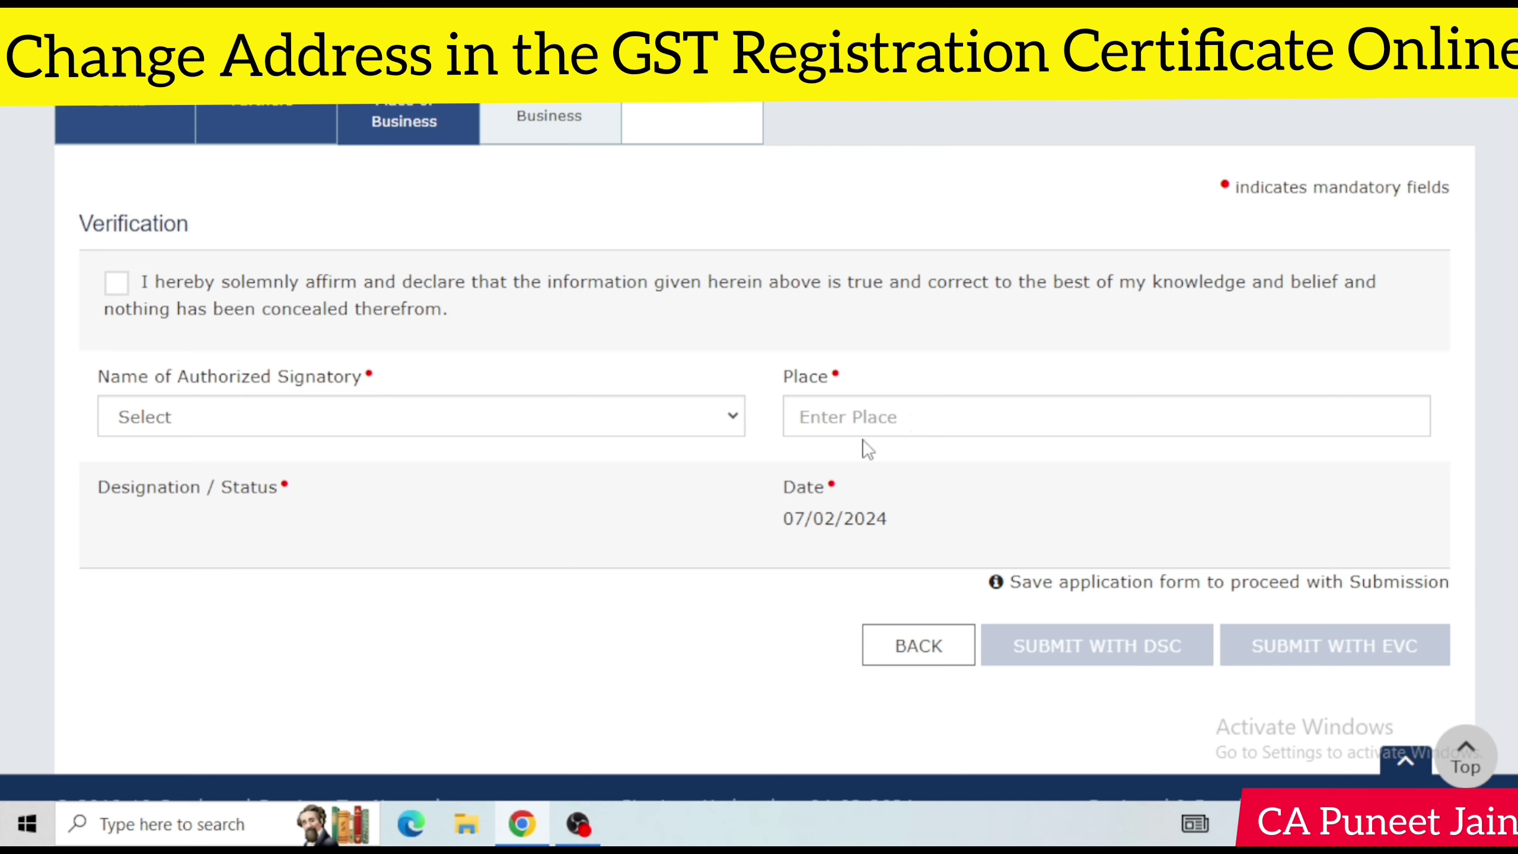
left_click(261, 416)
left_click(218, 468)
left_click(157, 285)
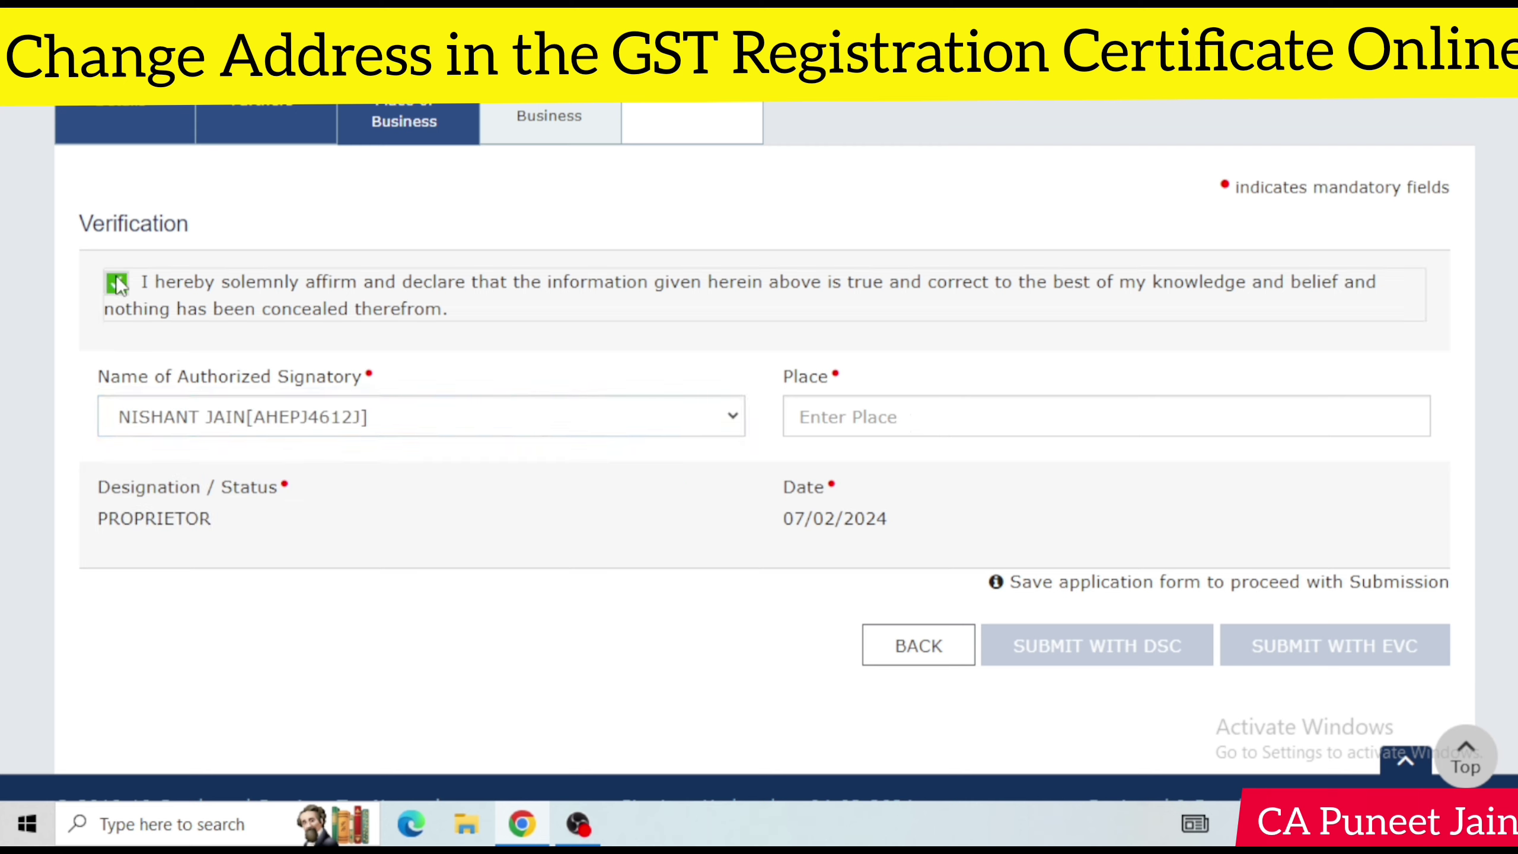
left_click(982, 426)
type("delhi")
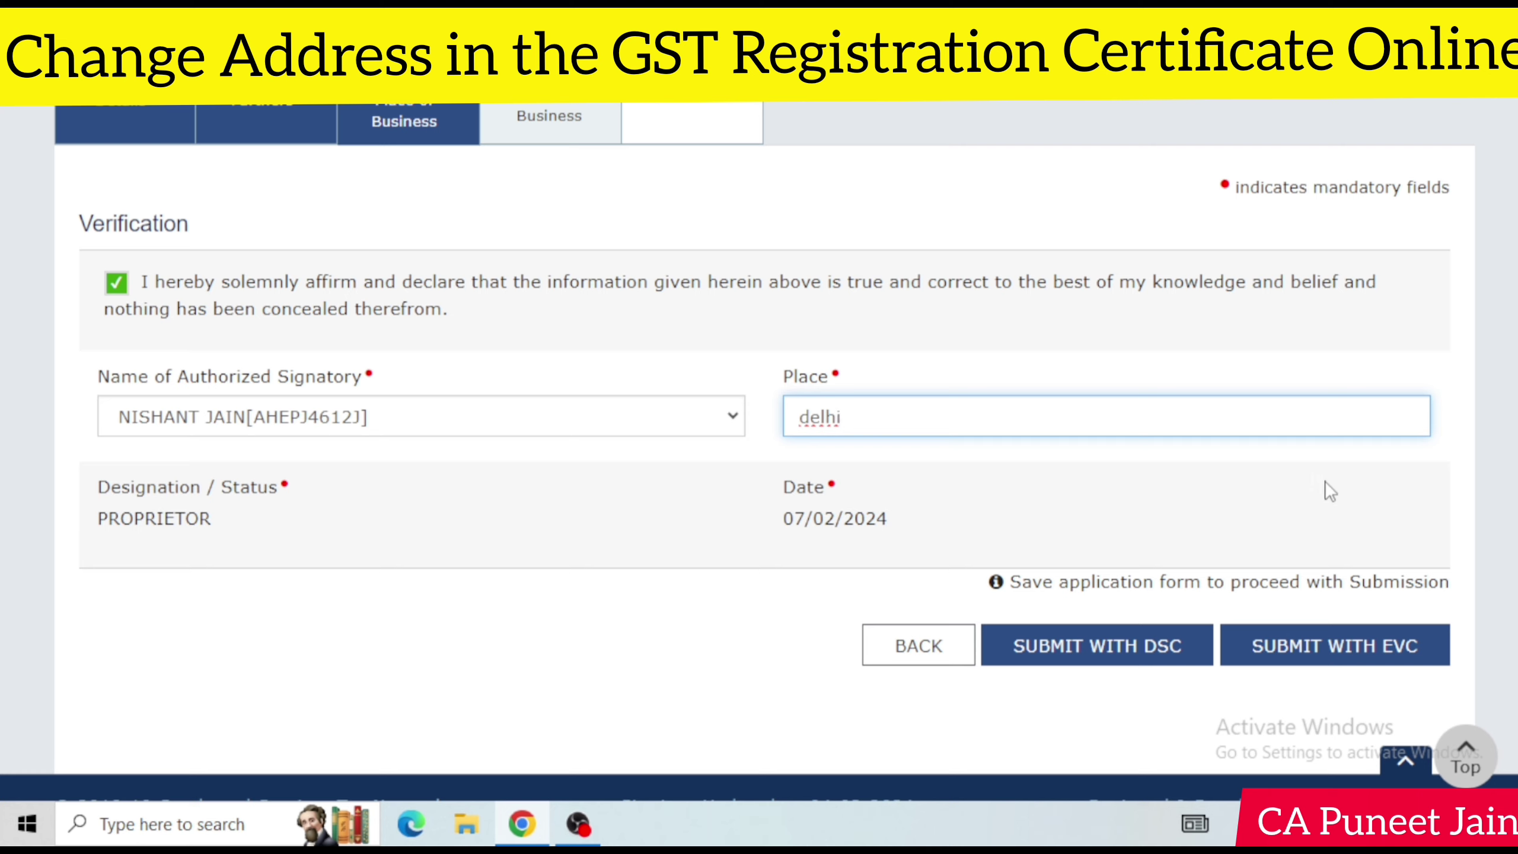
scroll(1325, 481, "up", 3)
scroll(759, 455, "up", 5)
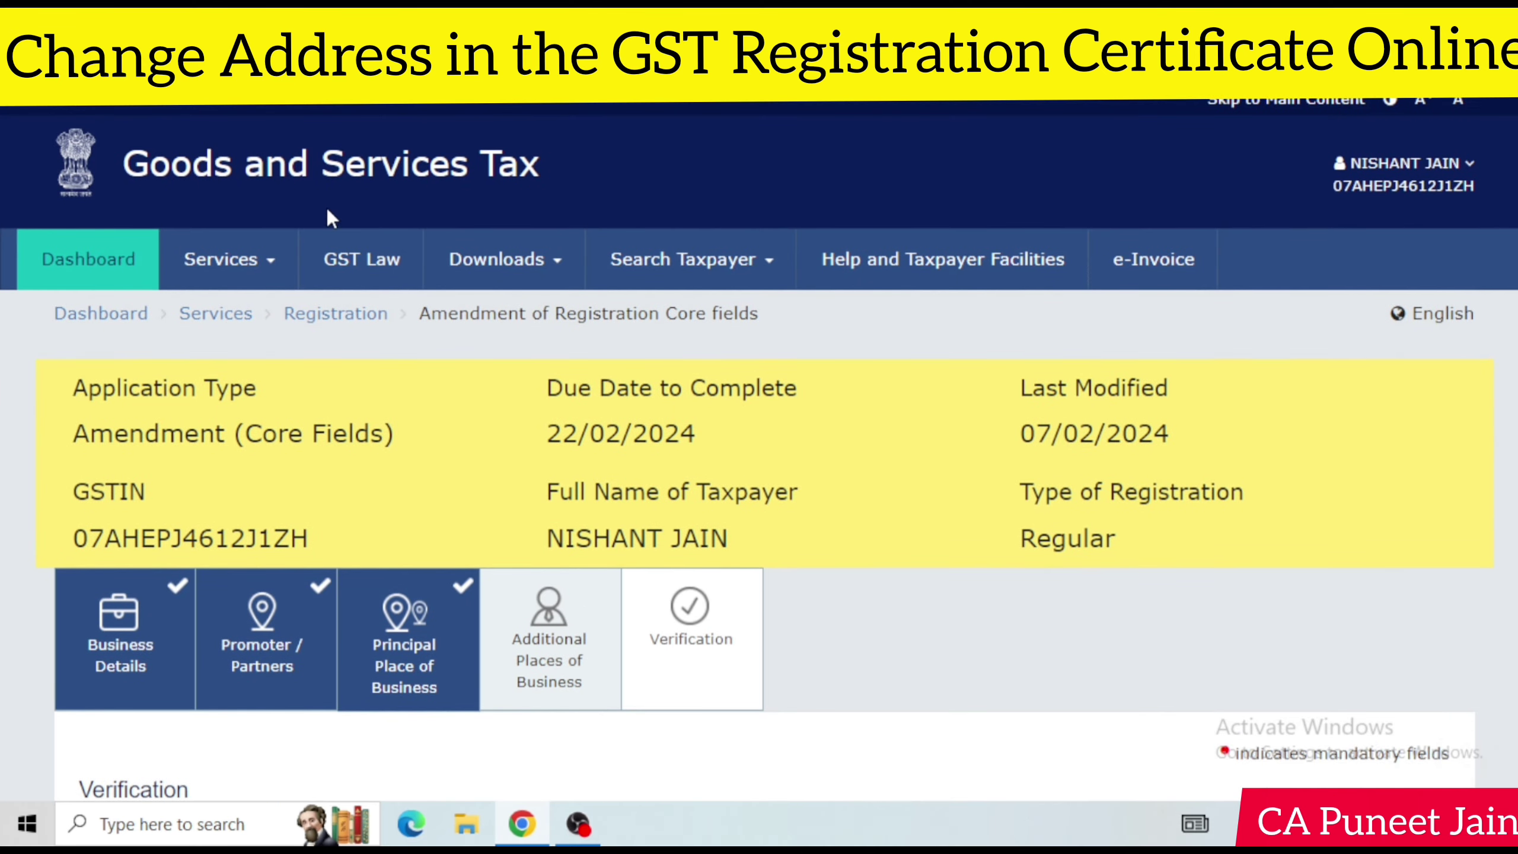
Step: Open the View/Download Certificates page of the user services and review the listed GST REG-06 registration certificates
mouse_move(224, 264)
mouse_move(644, 329)
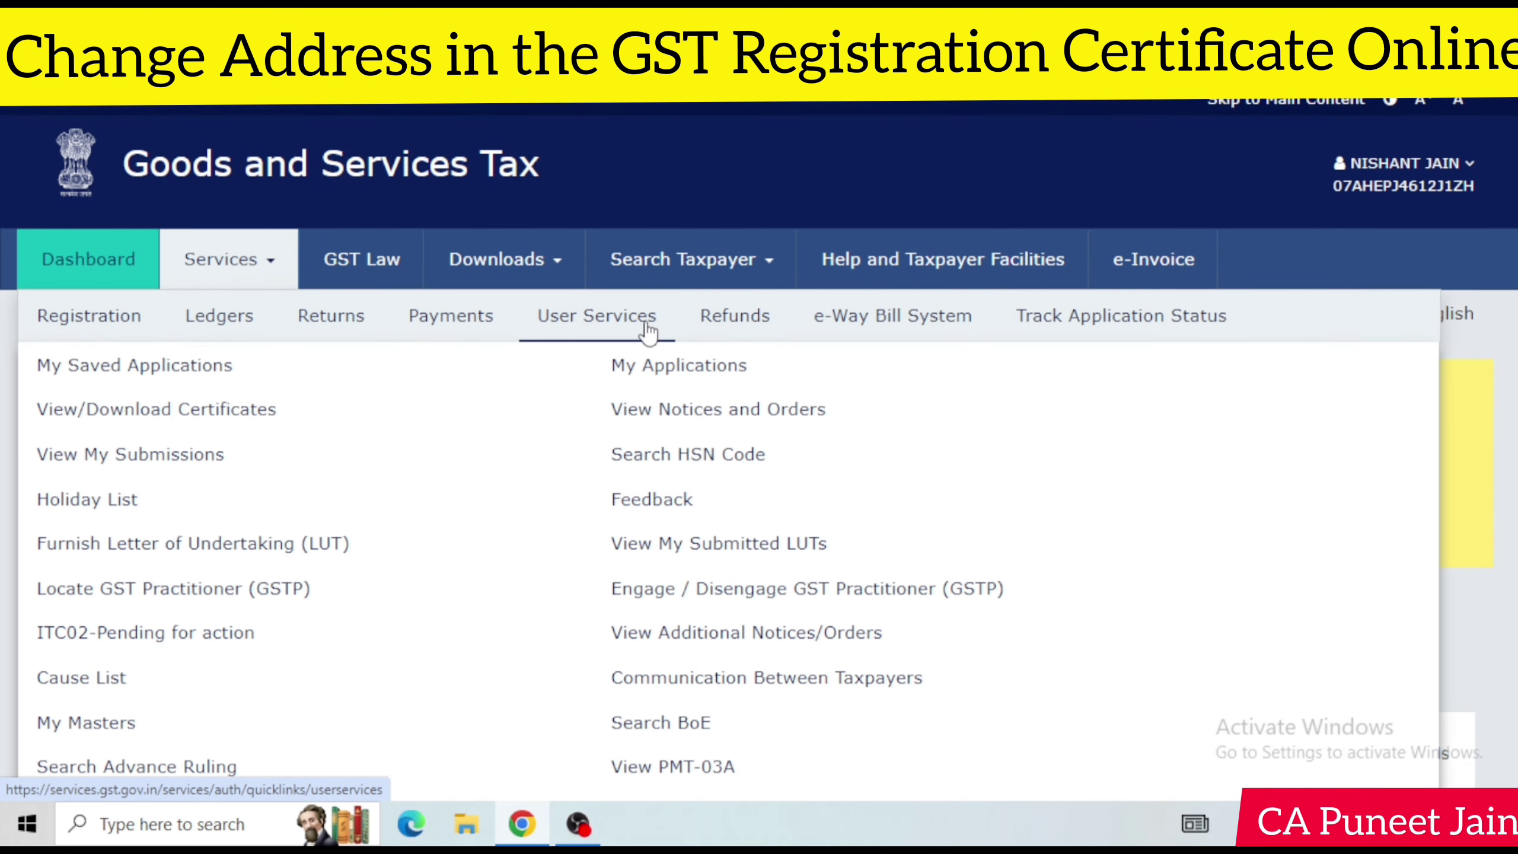
left_click(169, 454)
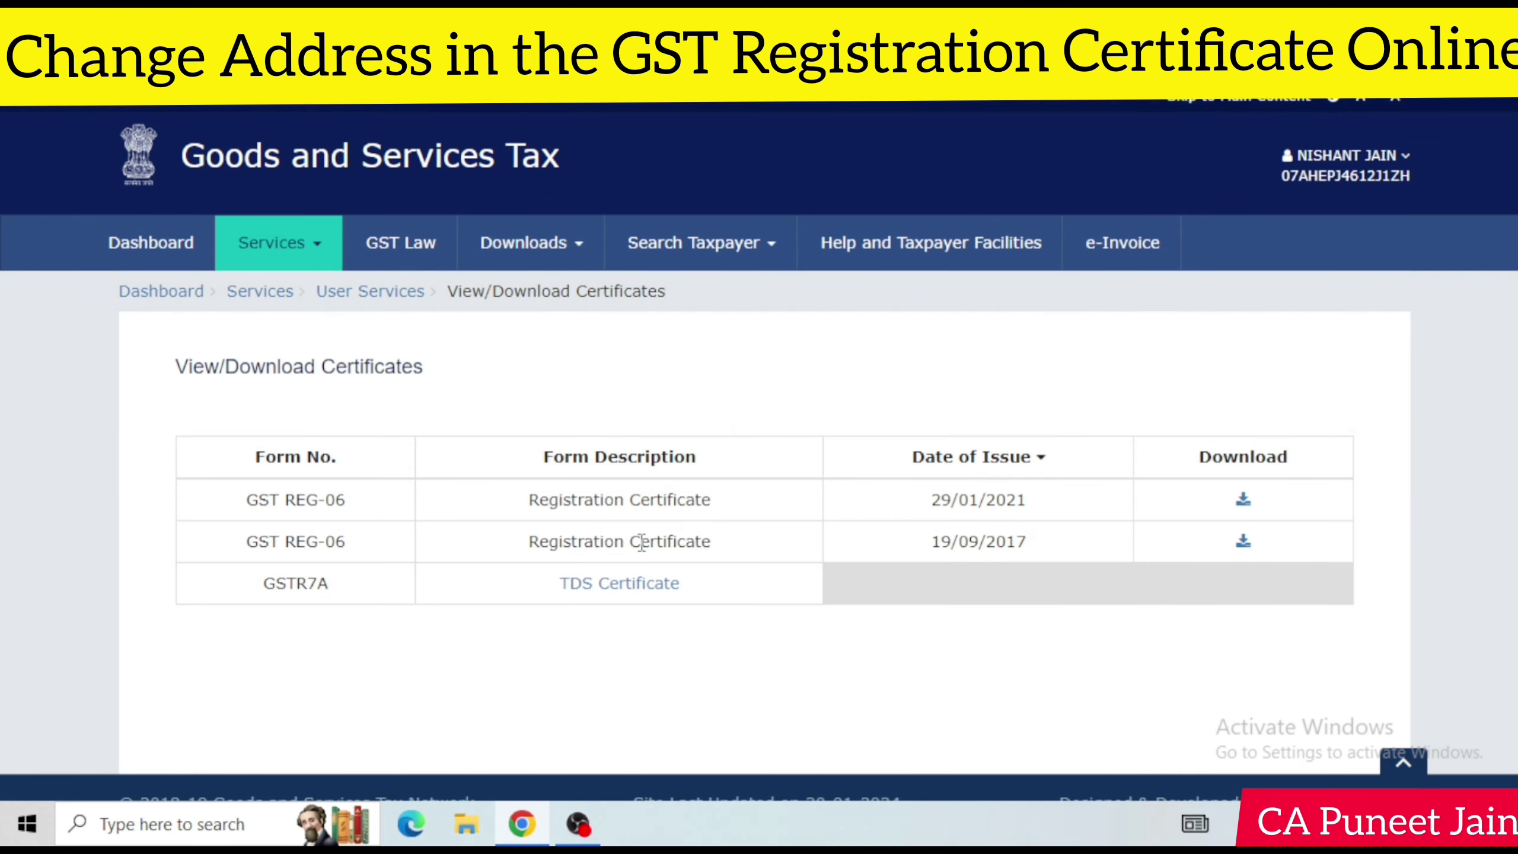
scroll(642, 542, "down", 2)
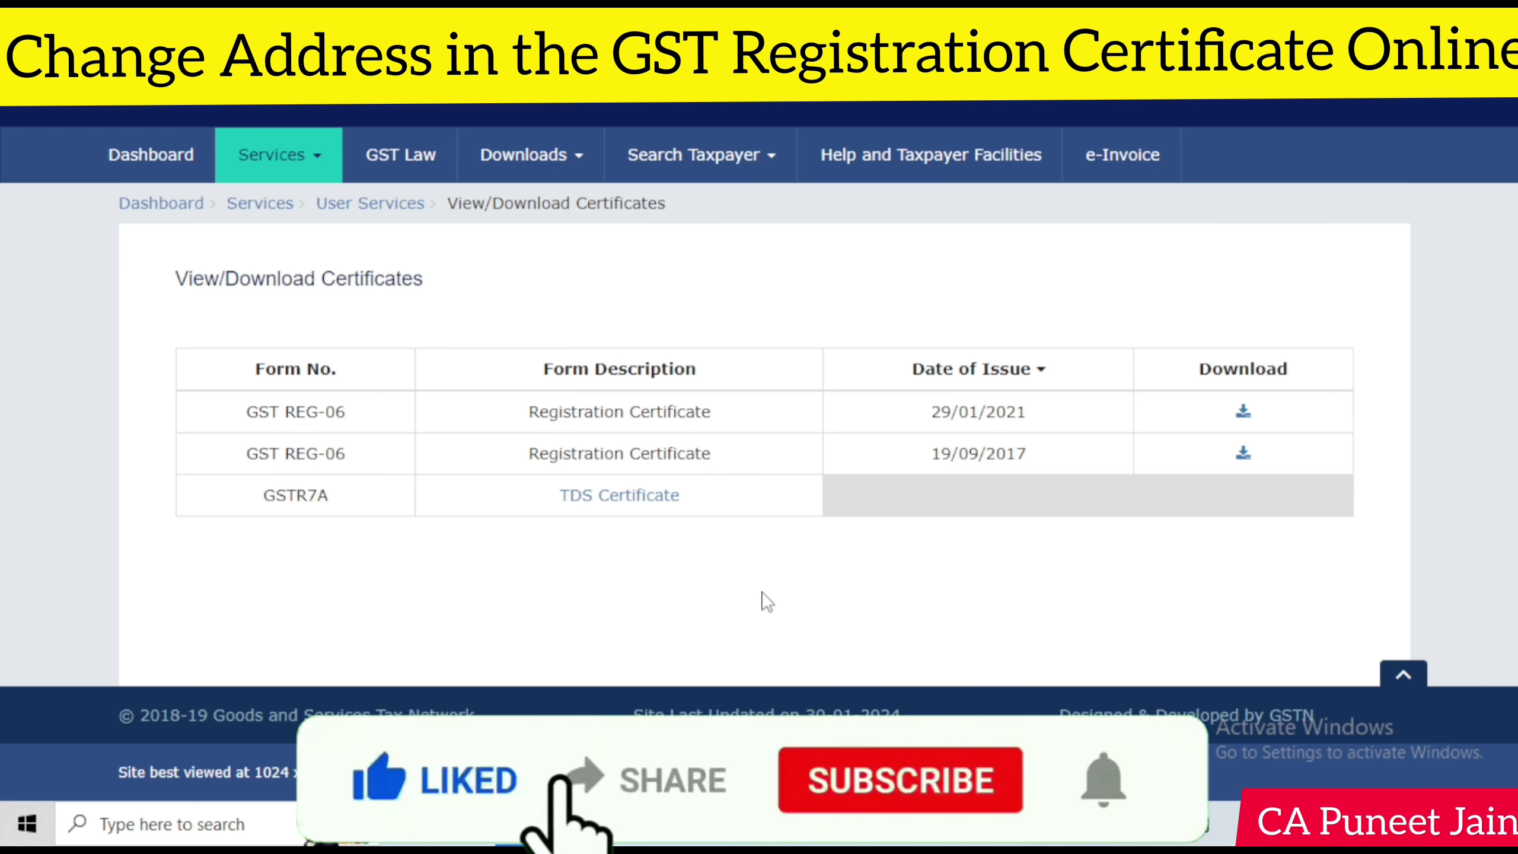
scroll(1393, 445, "up", 1)
scroll(804, 428, "up", 1)
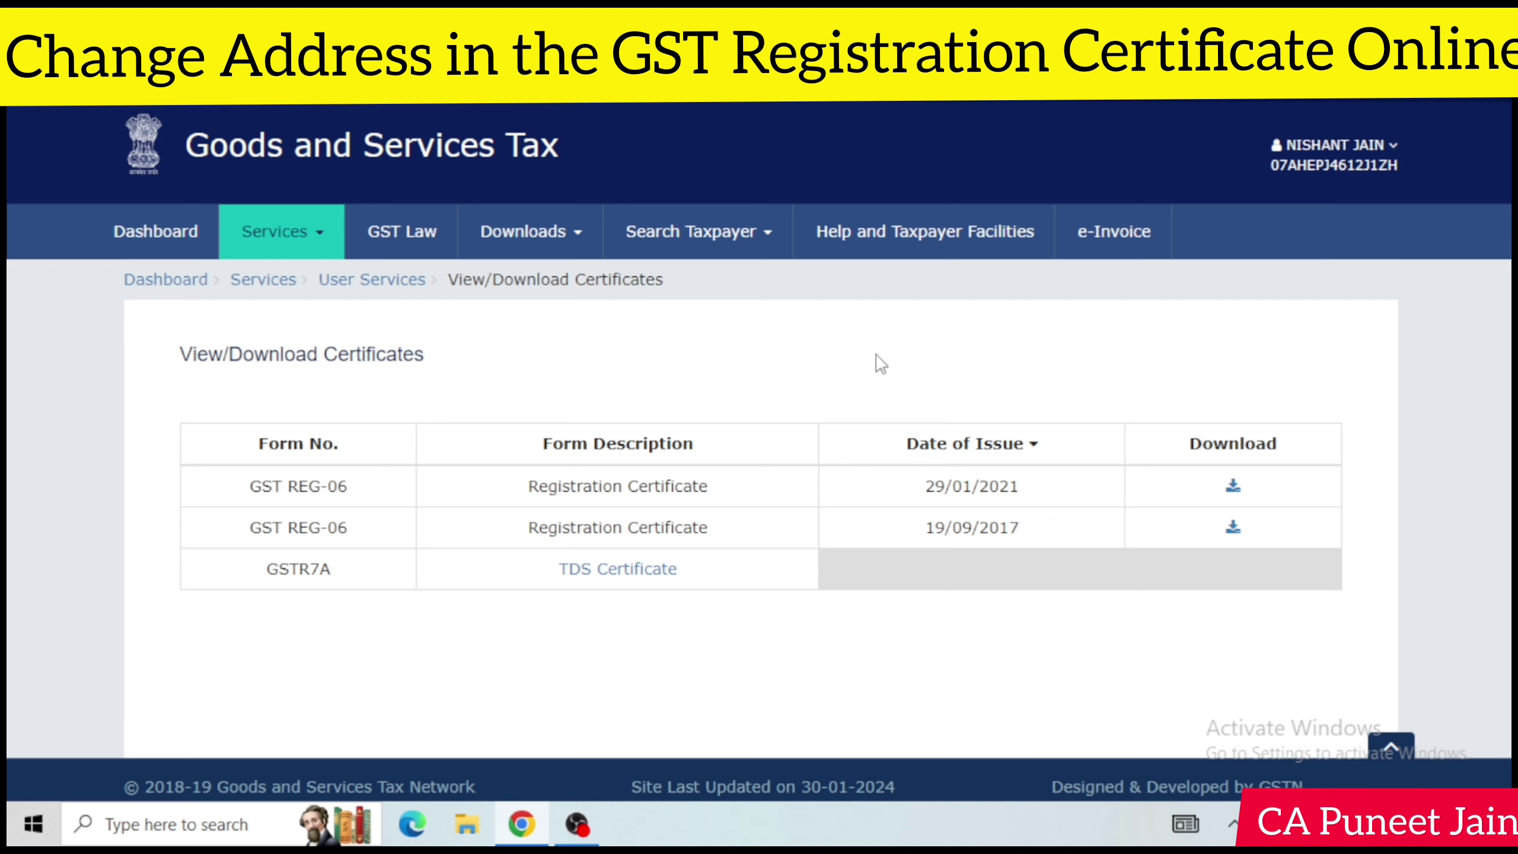
scroll(1307, 363, "down", 3)
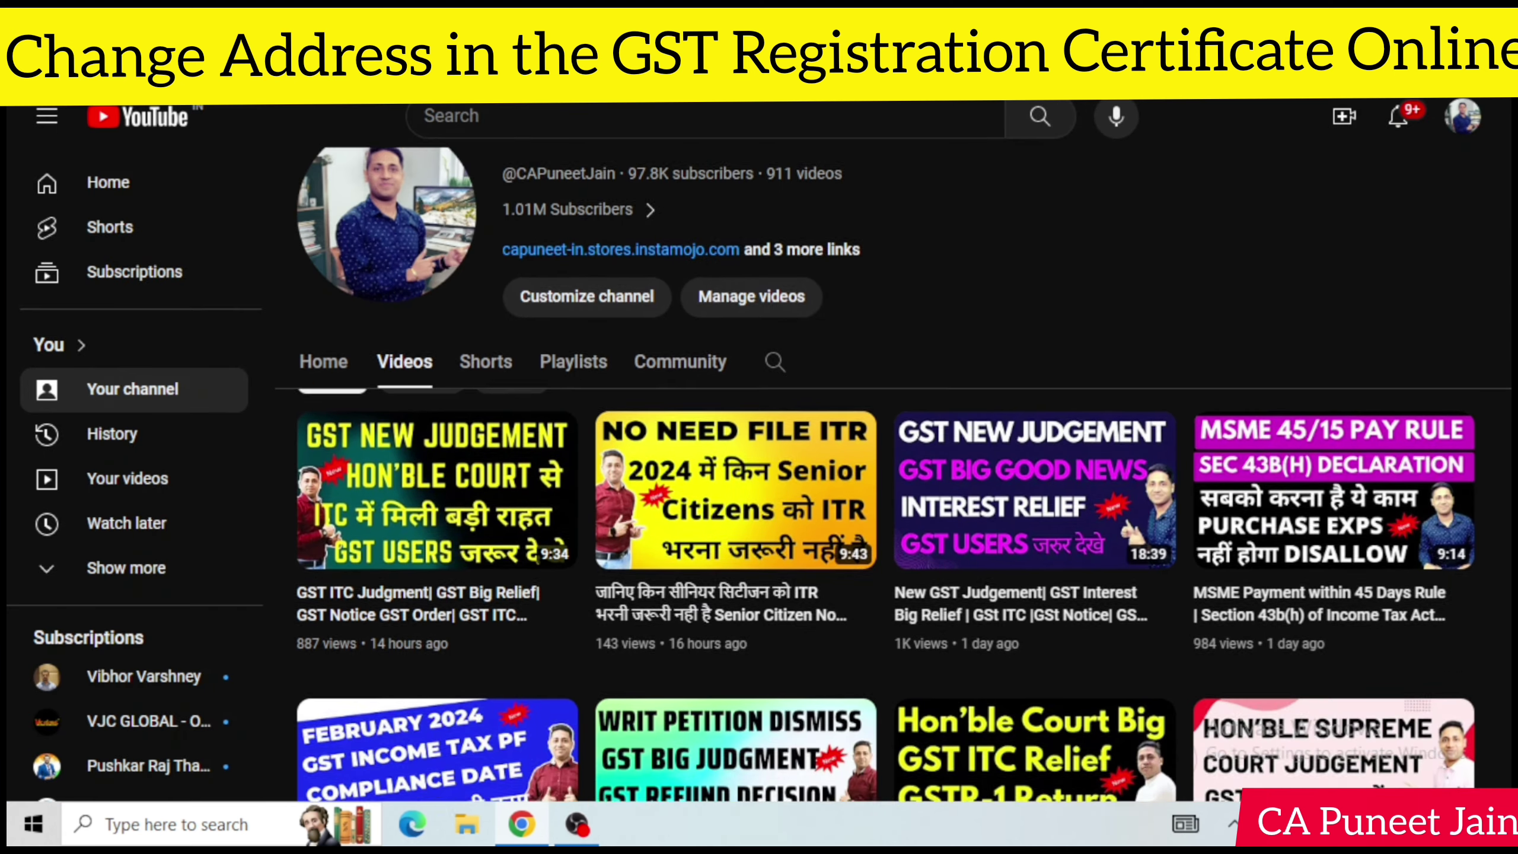
scroll(1307, 363, "up", 2)
scroll(1255, 348, "up", 1)
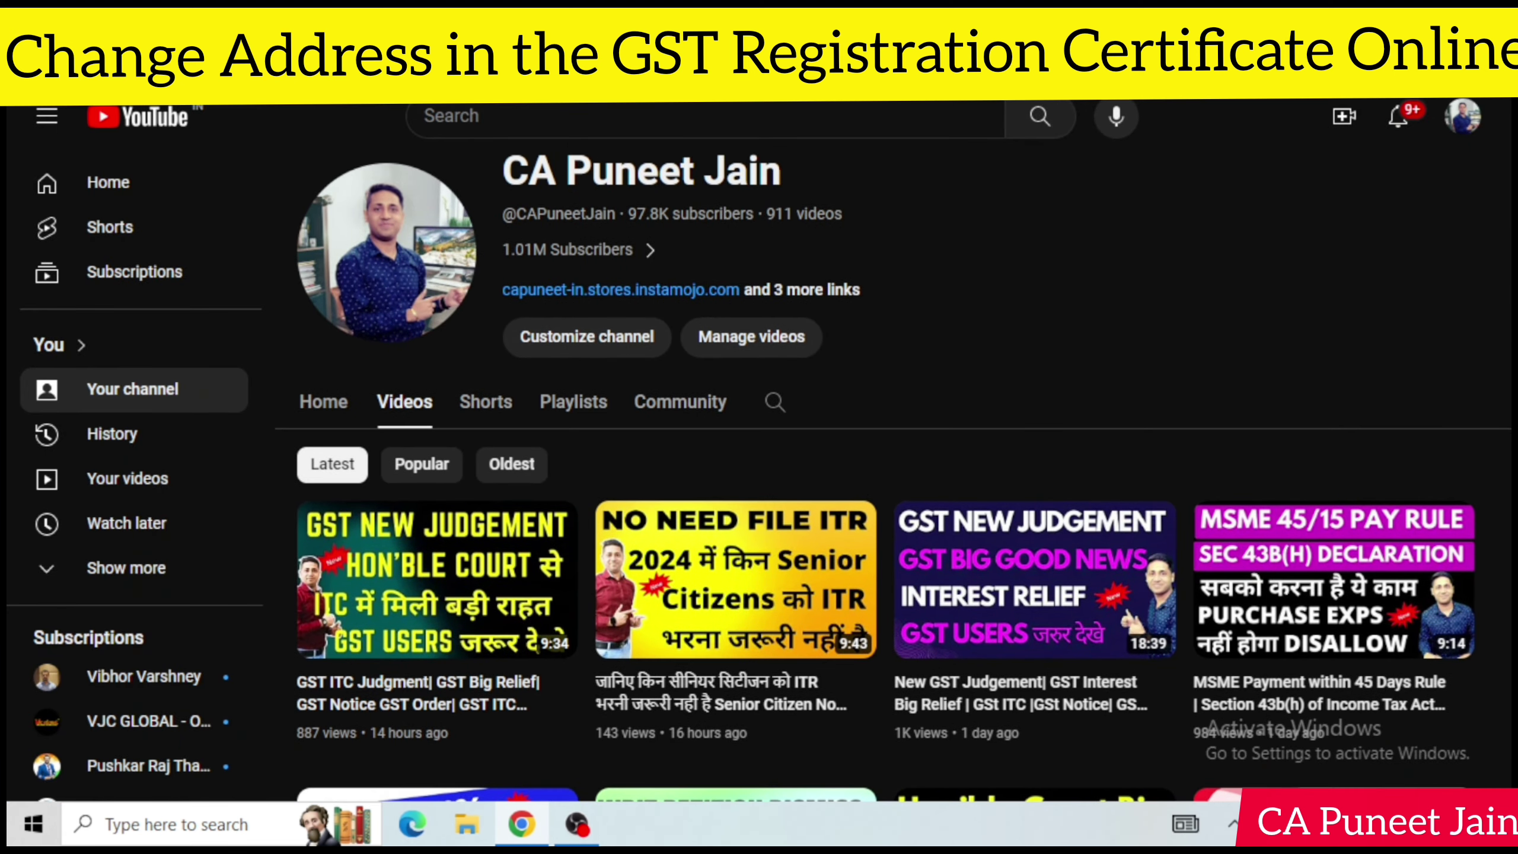